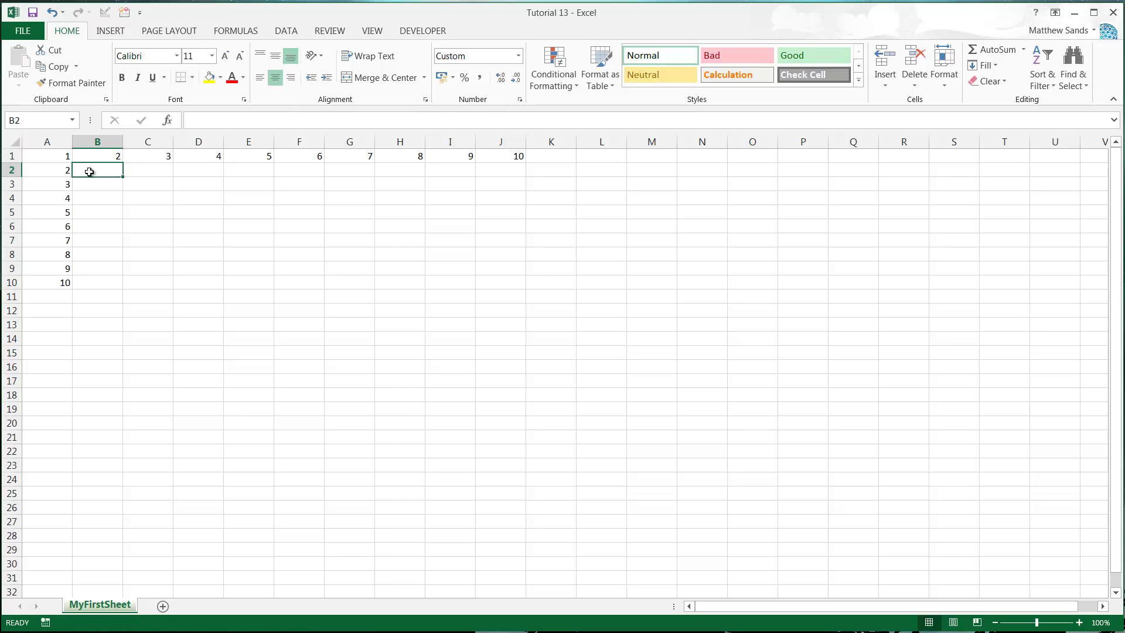
- Enter the formula =A2*B1 in cell B2
text(=)
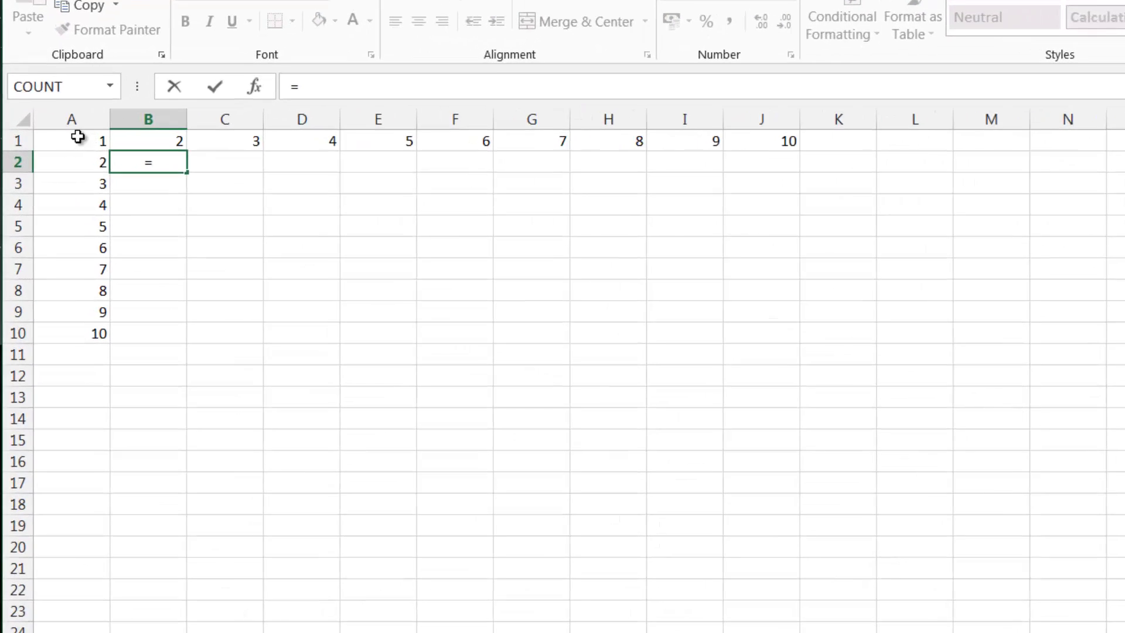
click(100, 151)
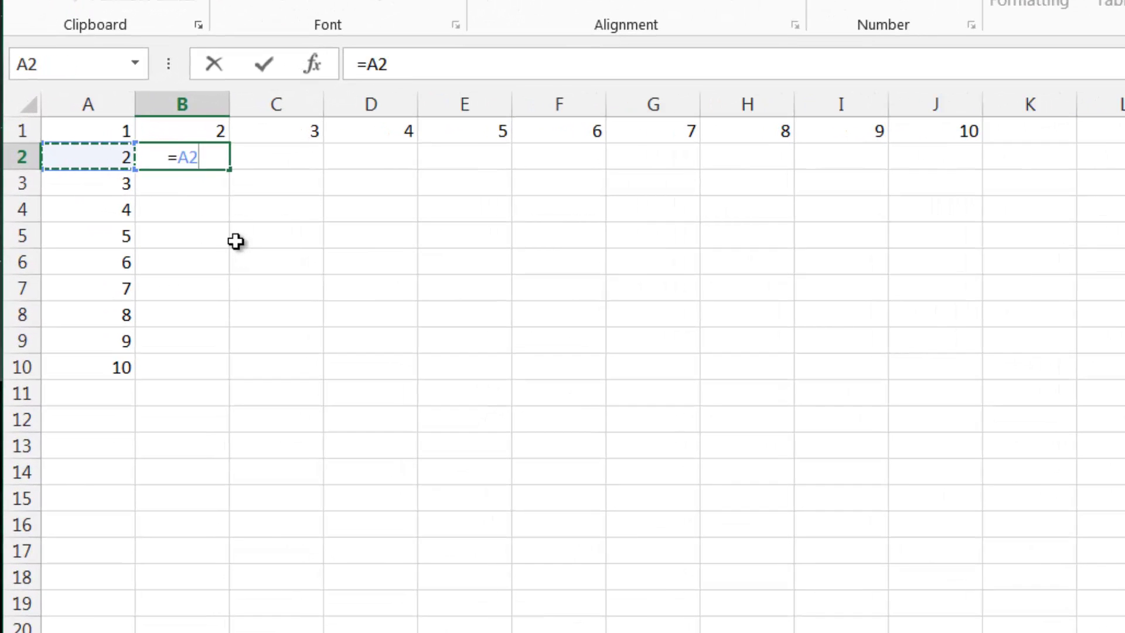
text(*)
click(214, 132)
key(Return)
- Set the whole sheet to General number format so B2 shows 4
click(208, 156)
right_click(210, 156)
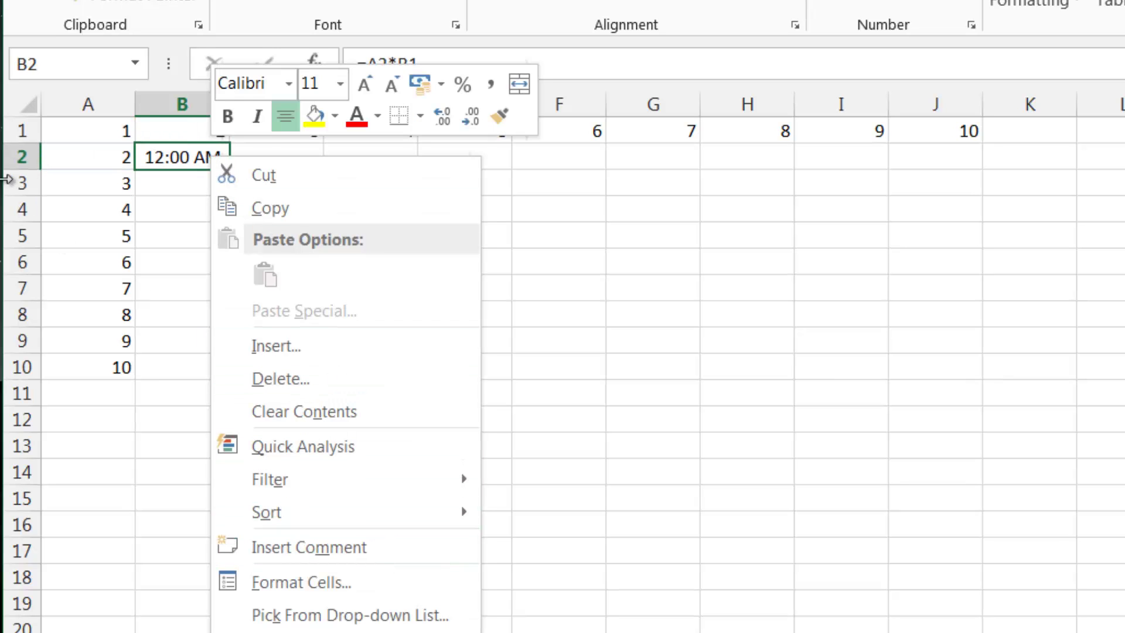
click(27, 107)
right_click(27, 107)
click(175, 530)
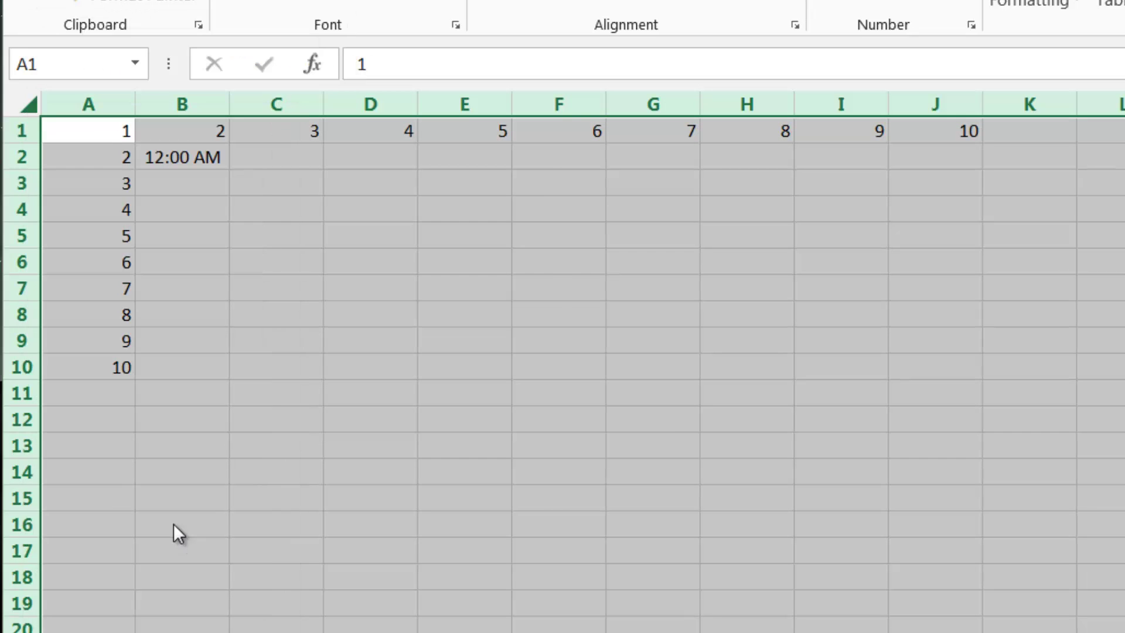
key(Return)
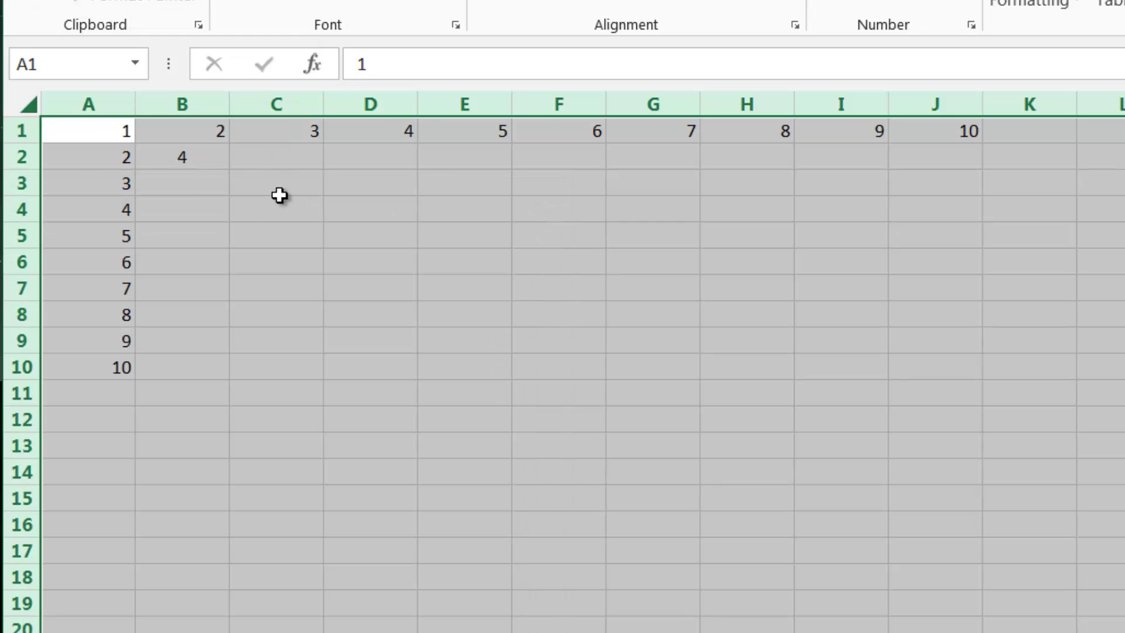
click(199, 158)
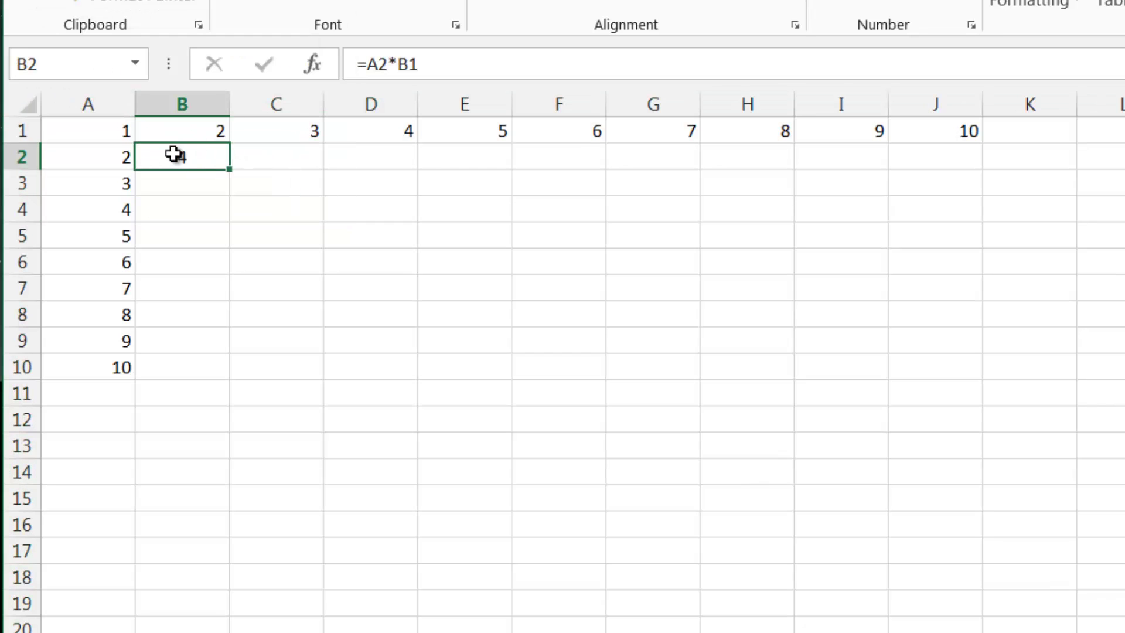
- Fill B2's formula down to B10 and check the results in B3 through B8
drag(229, 170, 226, 370)
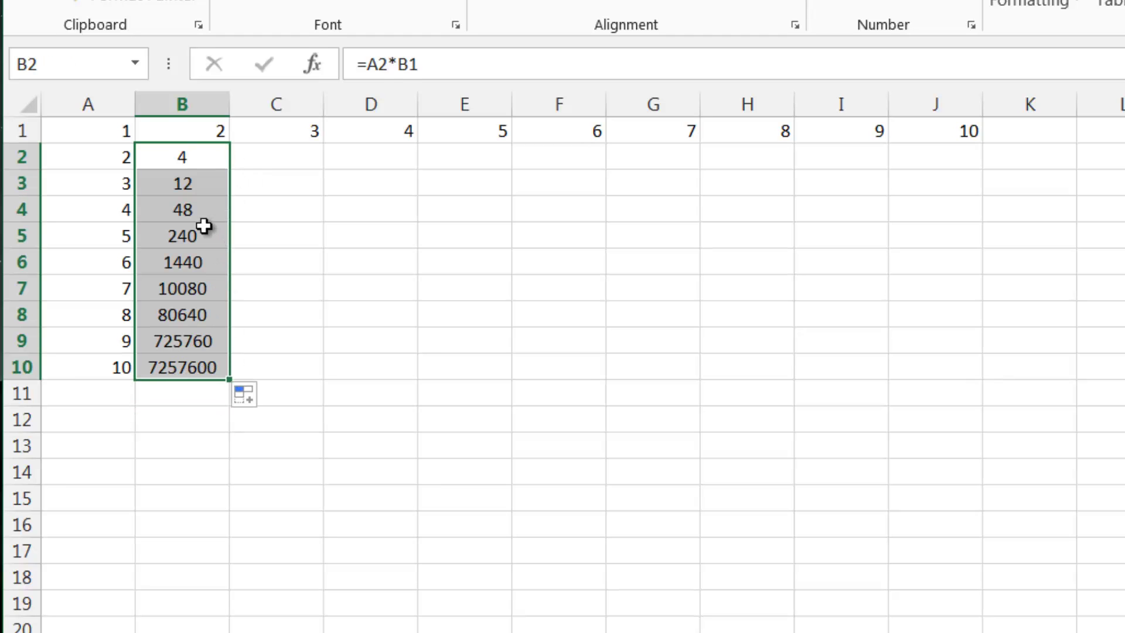
click(194, 182)
click(196, 156)
click(201, 184)
click(210, 261)
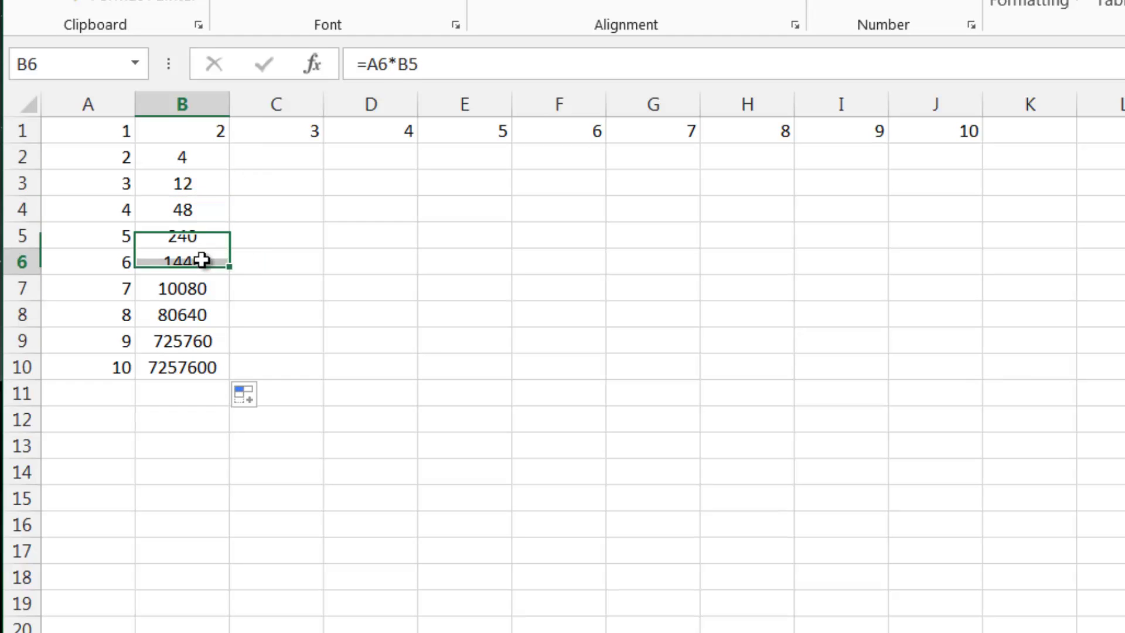
click(192, 292)
click(197, 311)
click(206, 264)
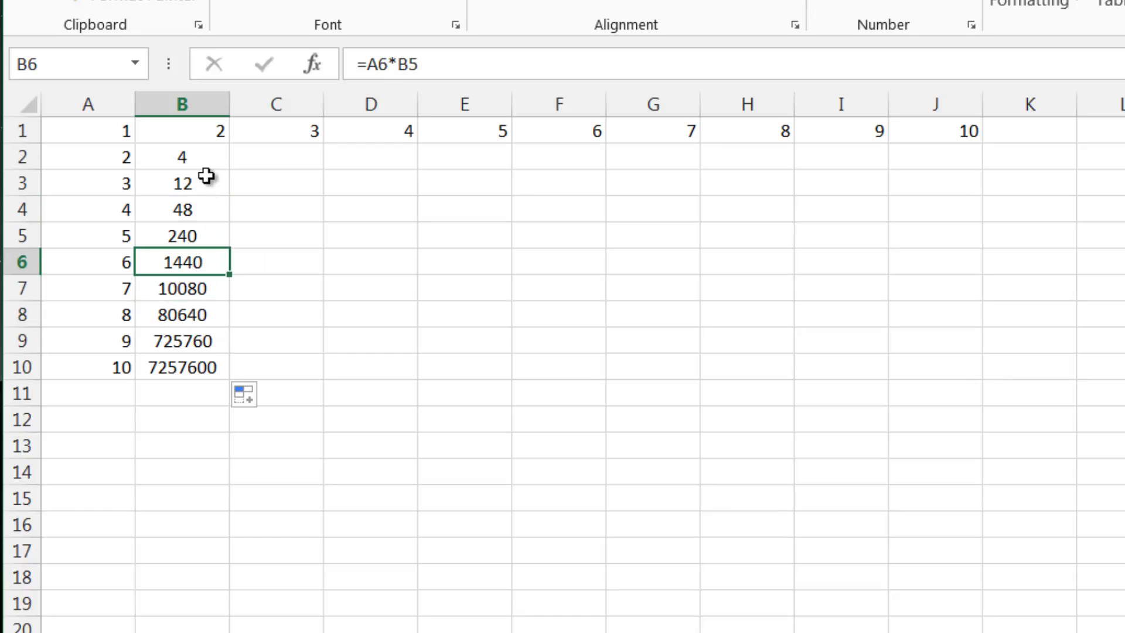
click(206, 157)
- Open B3 and B4 in edit mode to reveal their shifted references =A3*B2 and =A4*B3
click(371, 62)
click(188, 181)
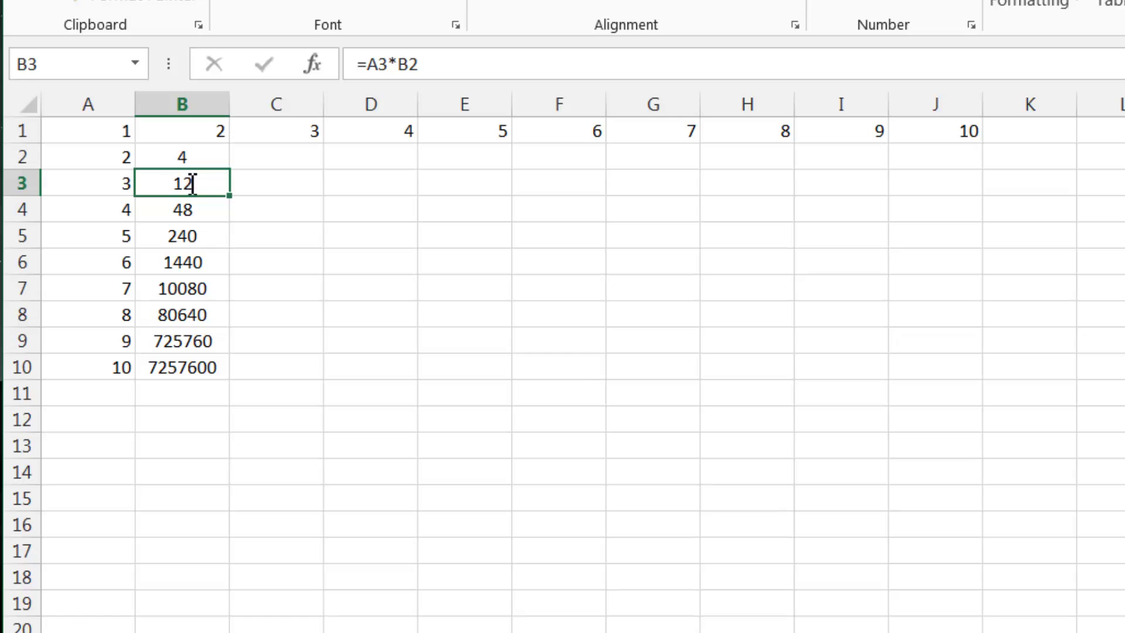
key(F2)
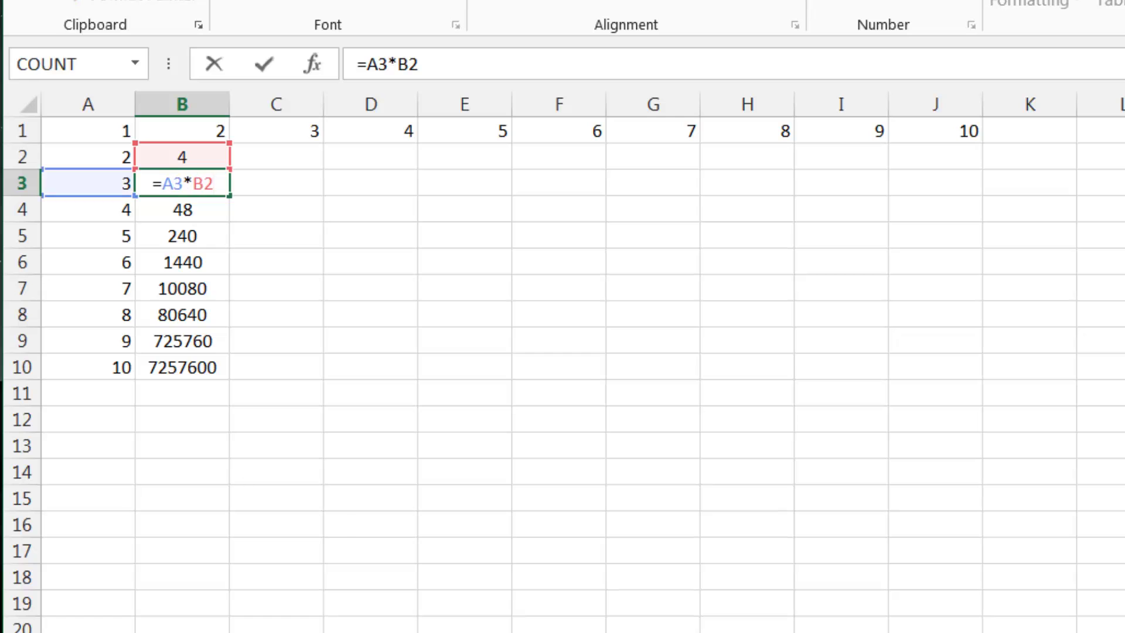
key(Return)
key(Return)
click(191, 217)
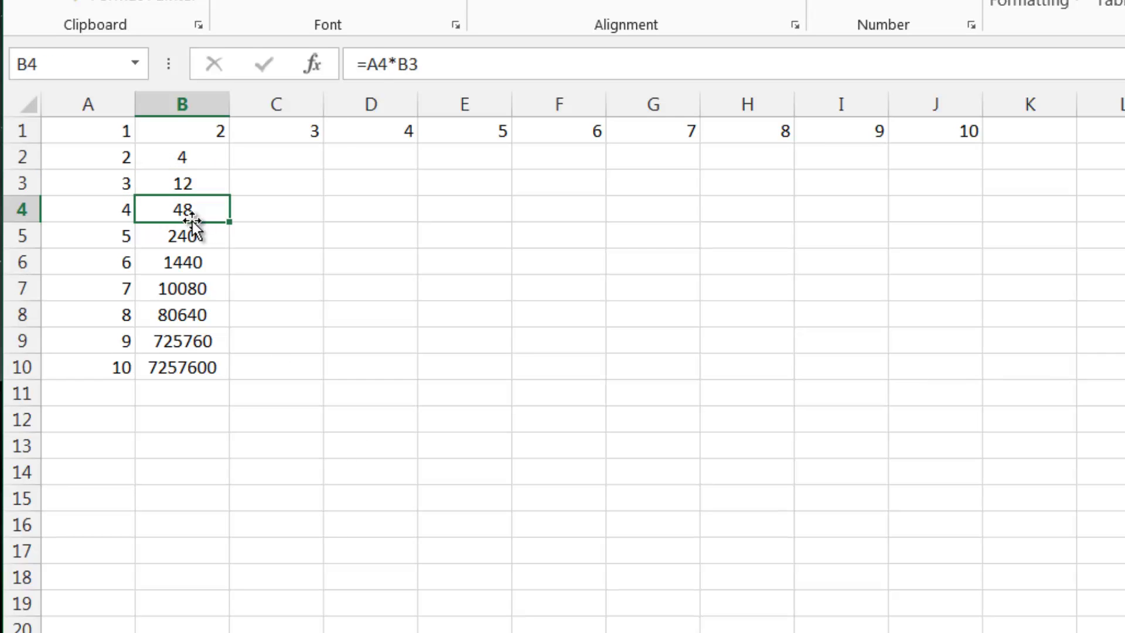
key(F2)
click(367, 229)
click(221, 212)
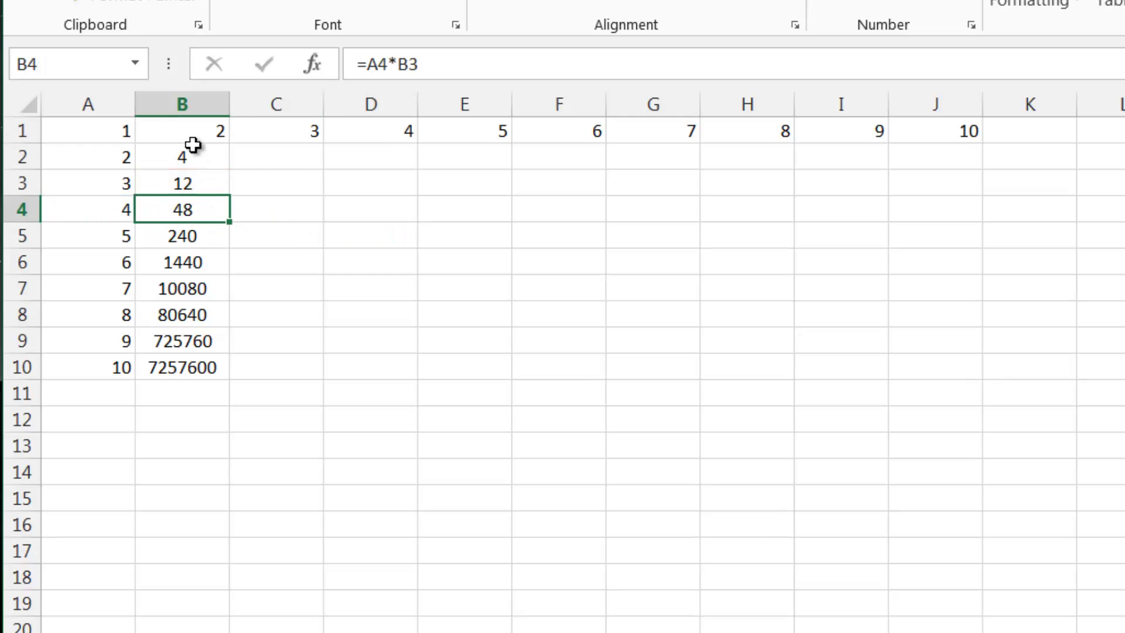
click(226, 158)
- Fill the relative formula across B2:J10 and inspect cells through the #NUM! errors in I10 and J10
drag(230, 169, 981, 376)
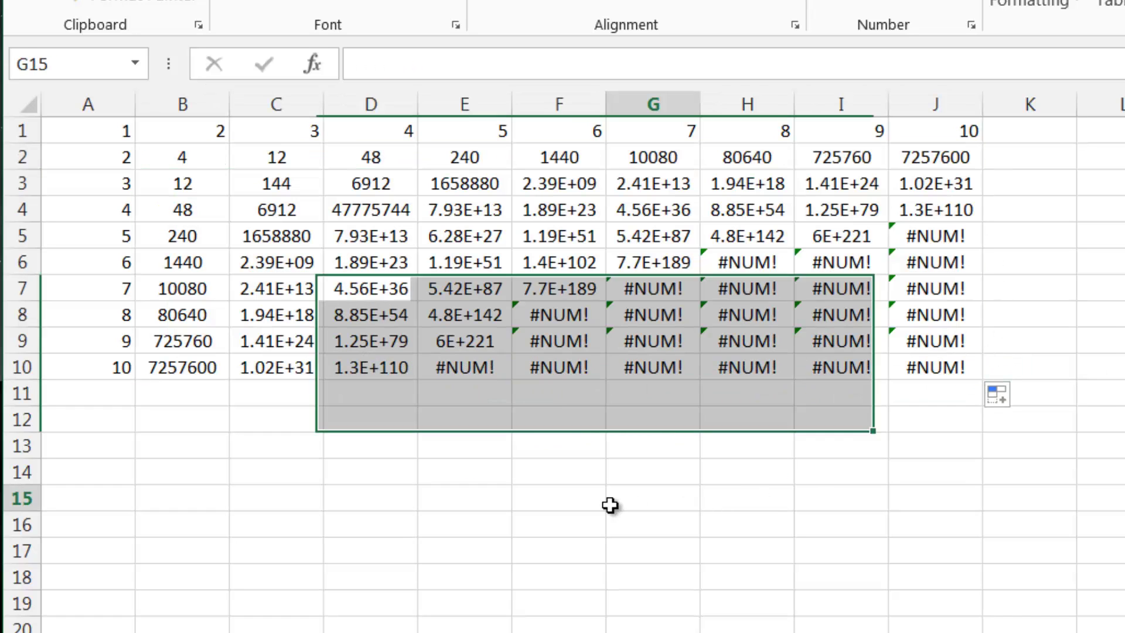
click(469, 368)
click(241, 211)
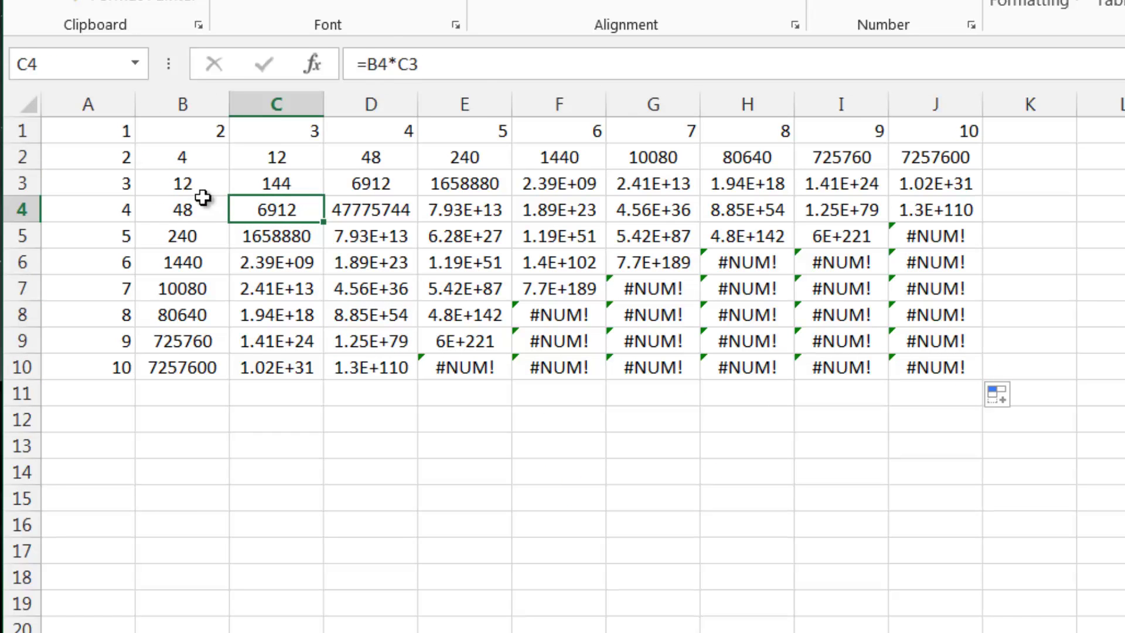
click(188, 183)
click(202, 160)
click(255, 317)
click(208, 363)
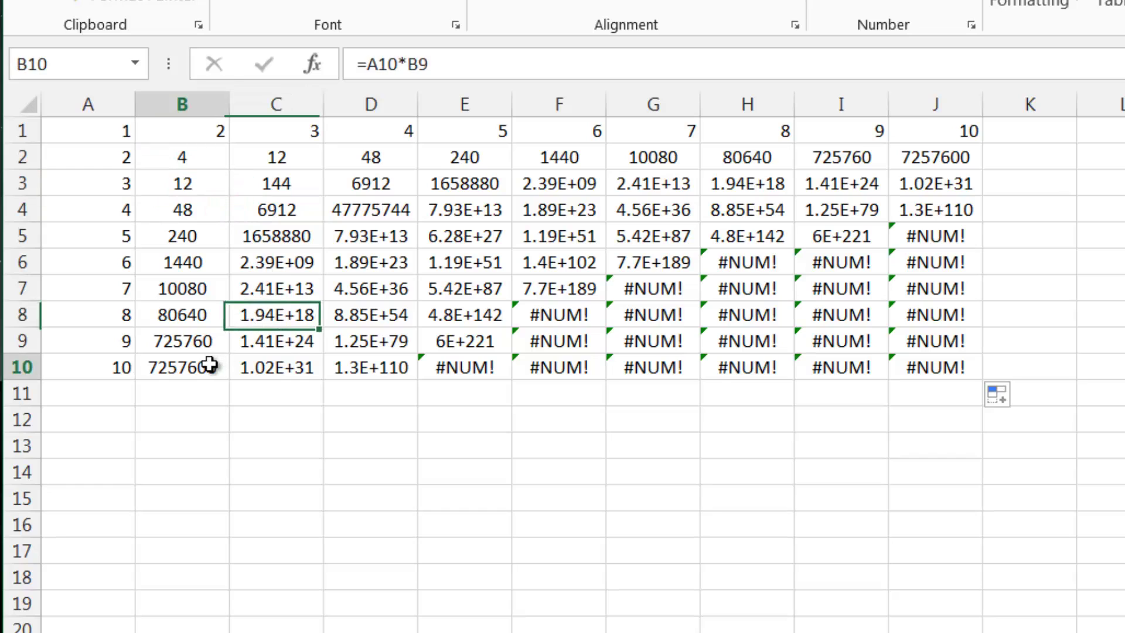
click(266, 366)
click(542, 369)
click(879, 369)
click(916, 366)
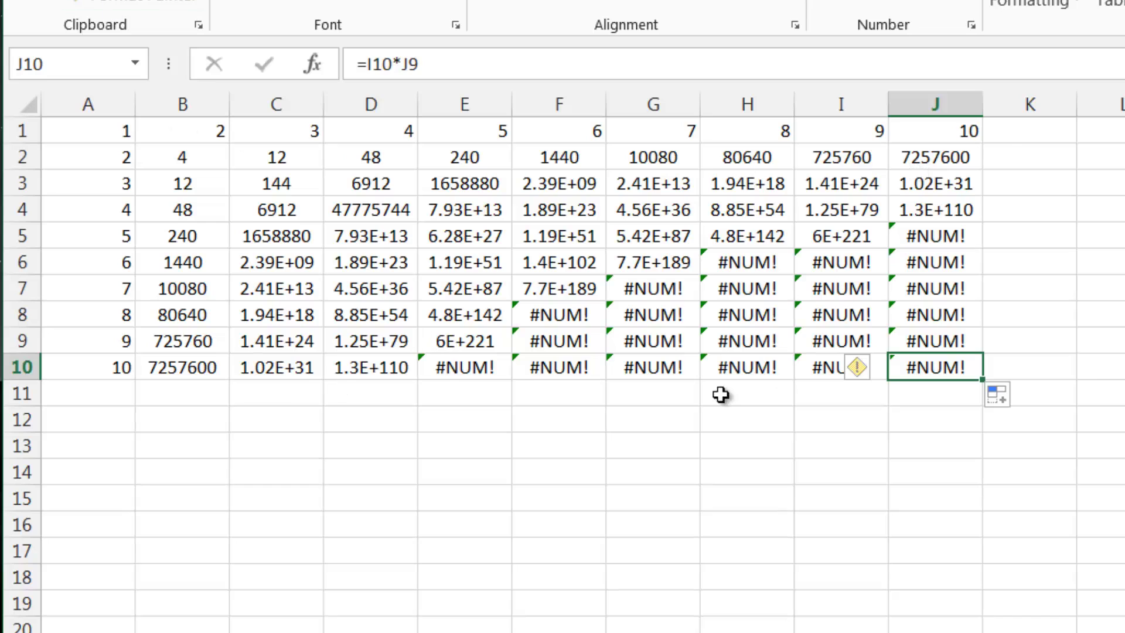
- Compare the B2 and B8 formulas with header values 8 in A8 and 2 in B1
click(485, 389)
drag(472, 417, 368, 403)
click(368, 401)
click(268, 402)
click(171, 165)
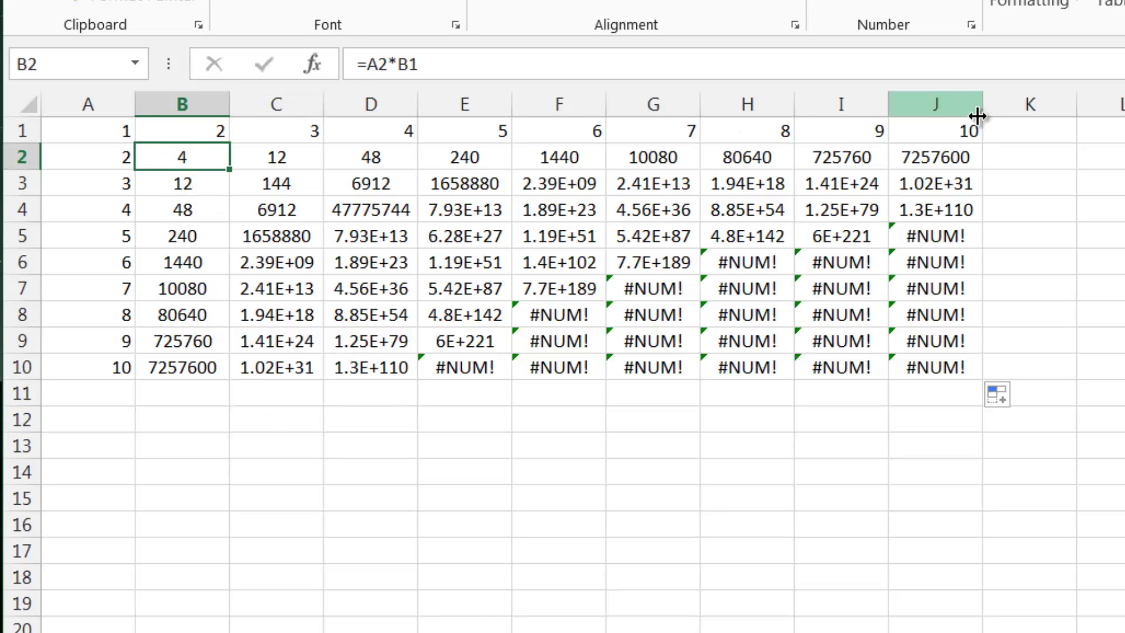
click(194, 317)
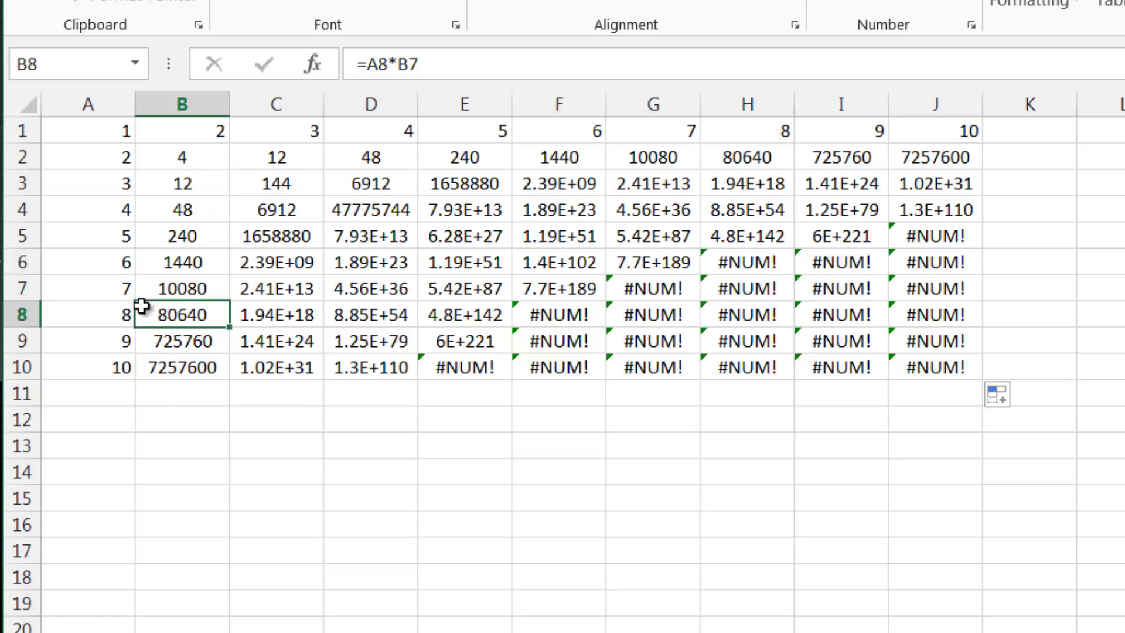
click(100, 311)
click(202, 125)
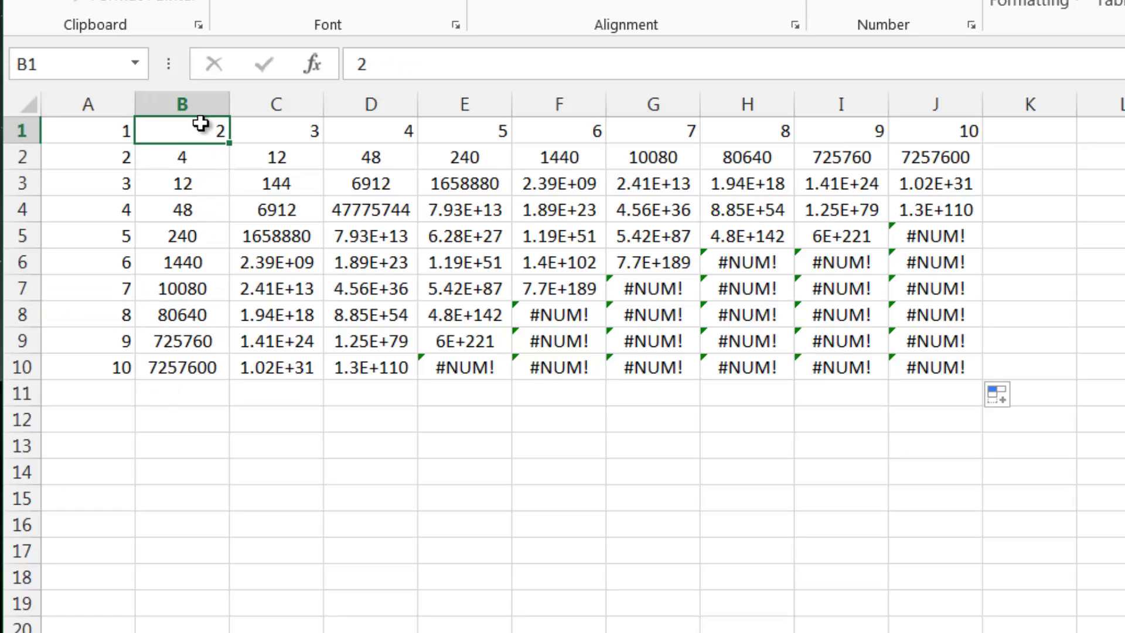
- Give header column A and header row 1 a yellow fill, then review the A1:J10 table
click(22, 131)
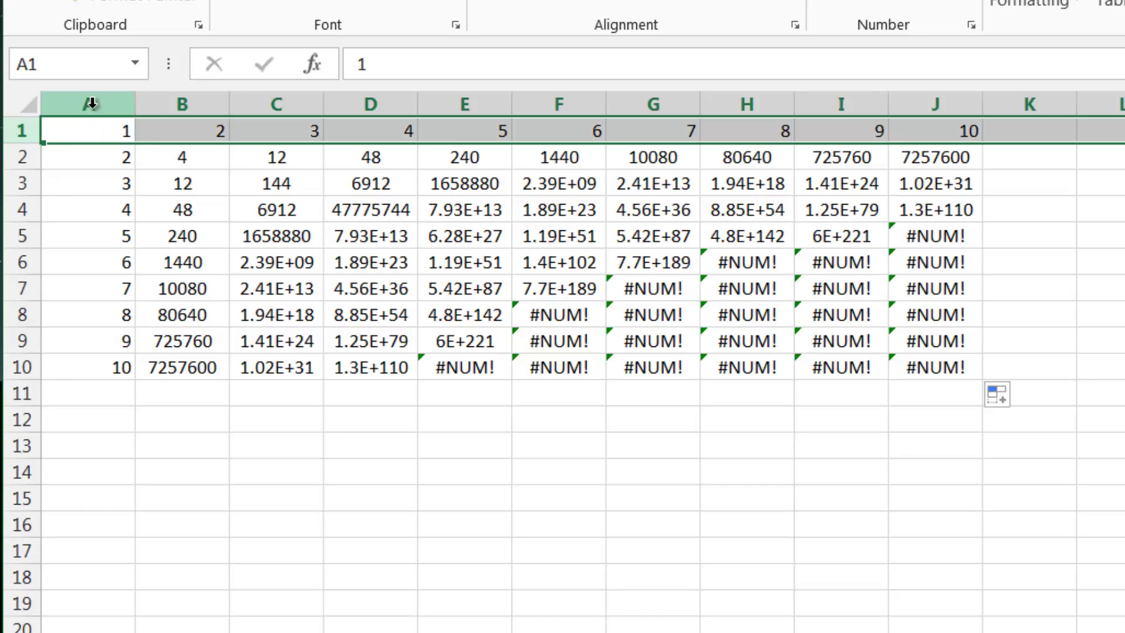
click(89, 103)
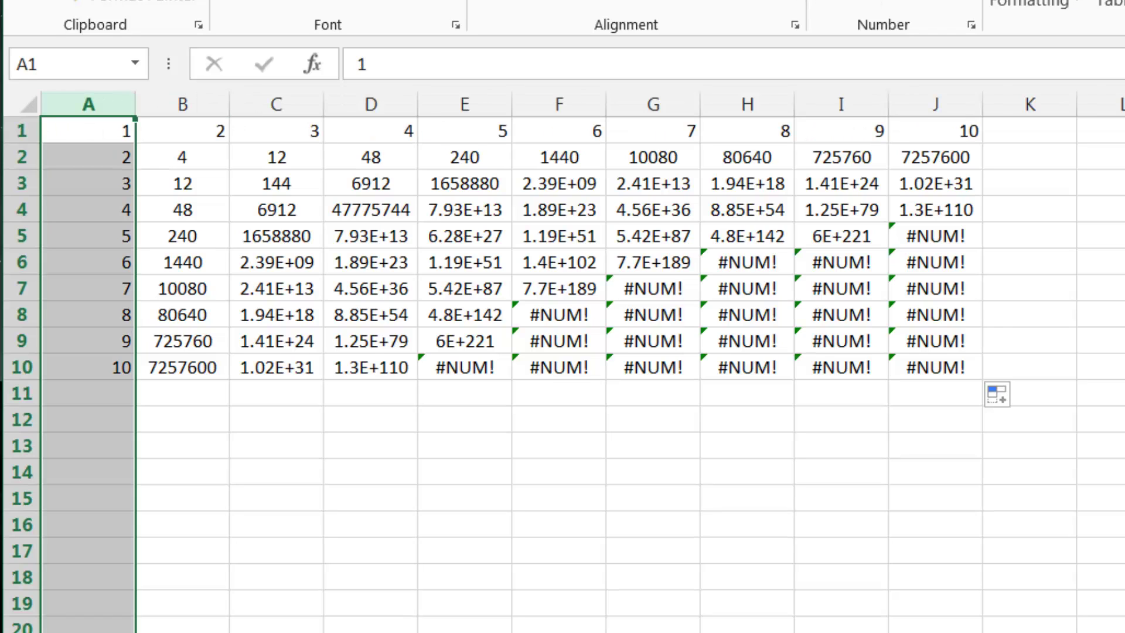
click(389, 1)
click(21, 131)
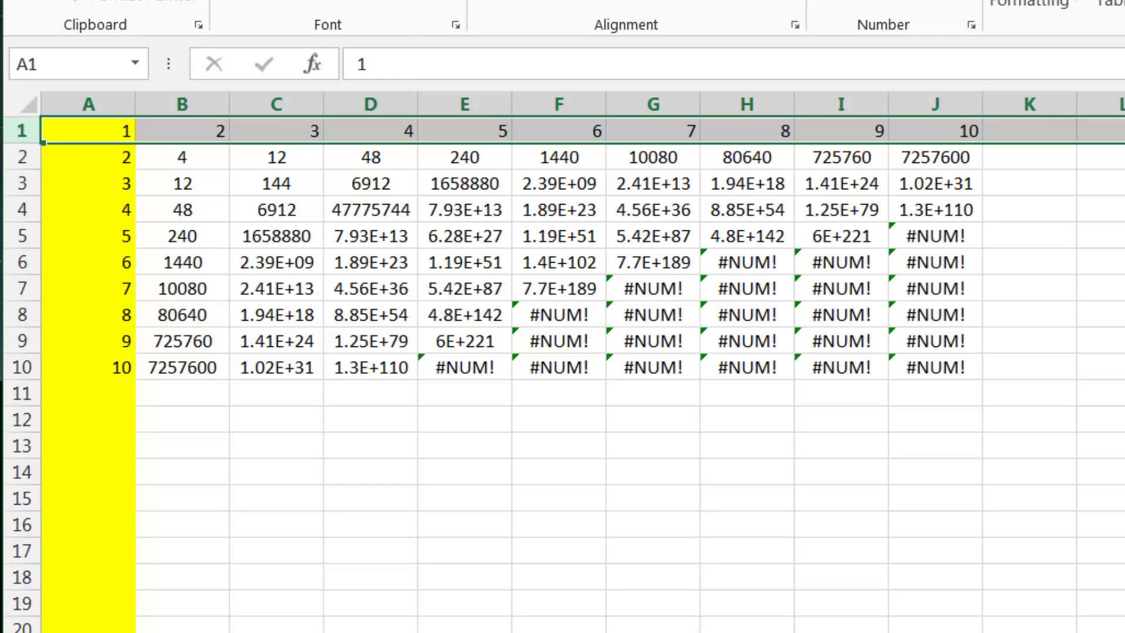
click(399, 3)
click(176, 156)
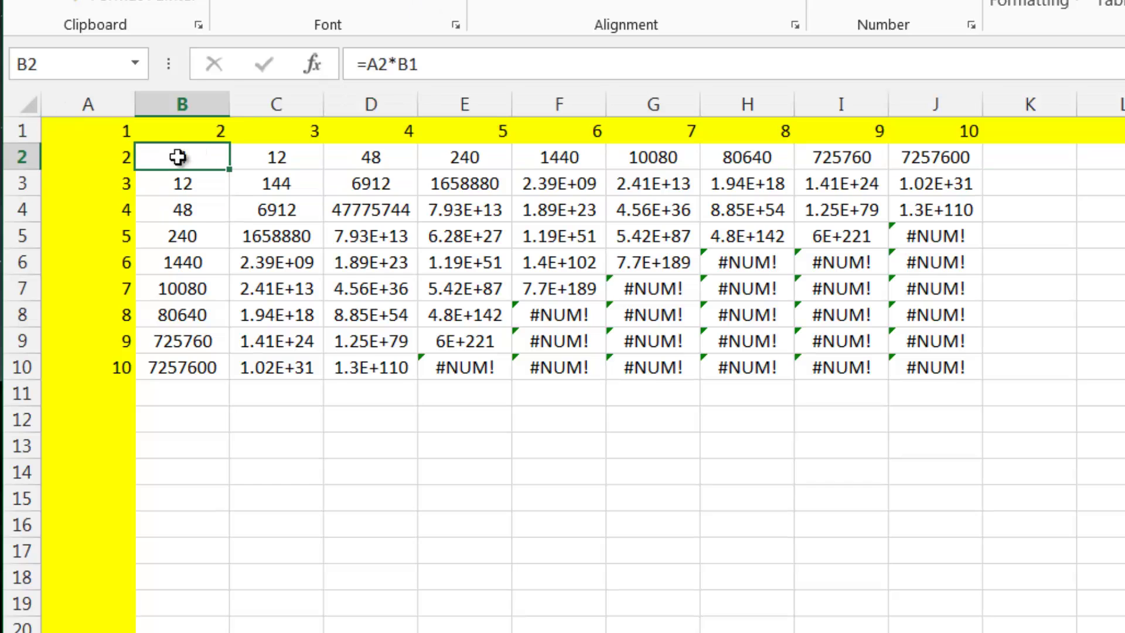
drag(104, 136, 938, 367)
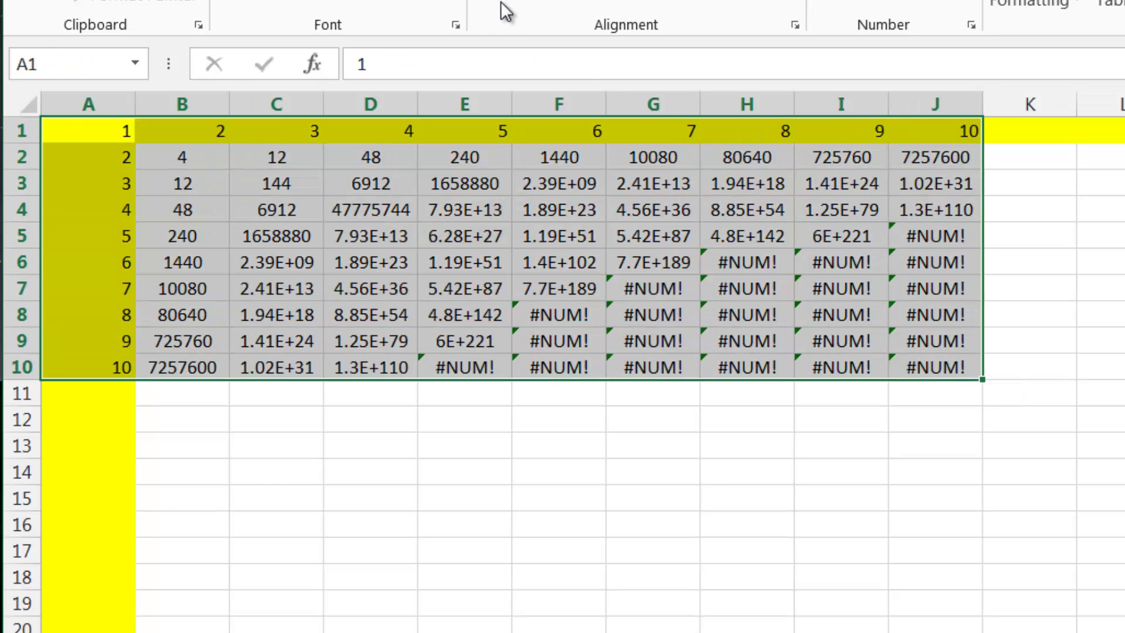
click(244, 257)
click(201, 160)
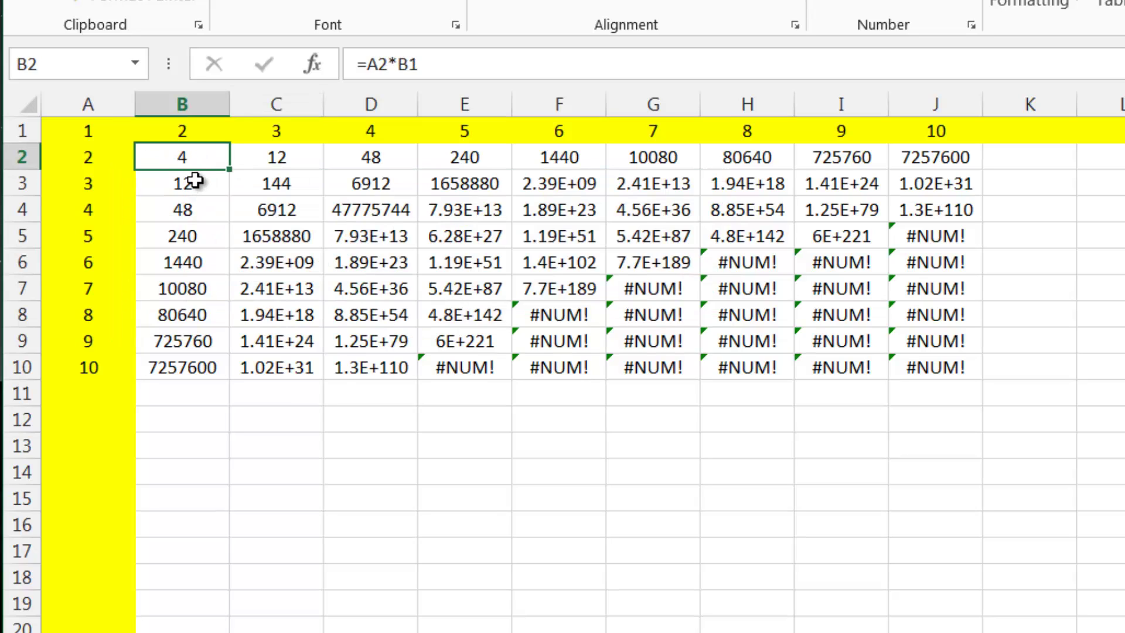
- Rewrite B3 as =B1*A3
click(195, 179)
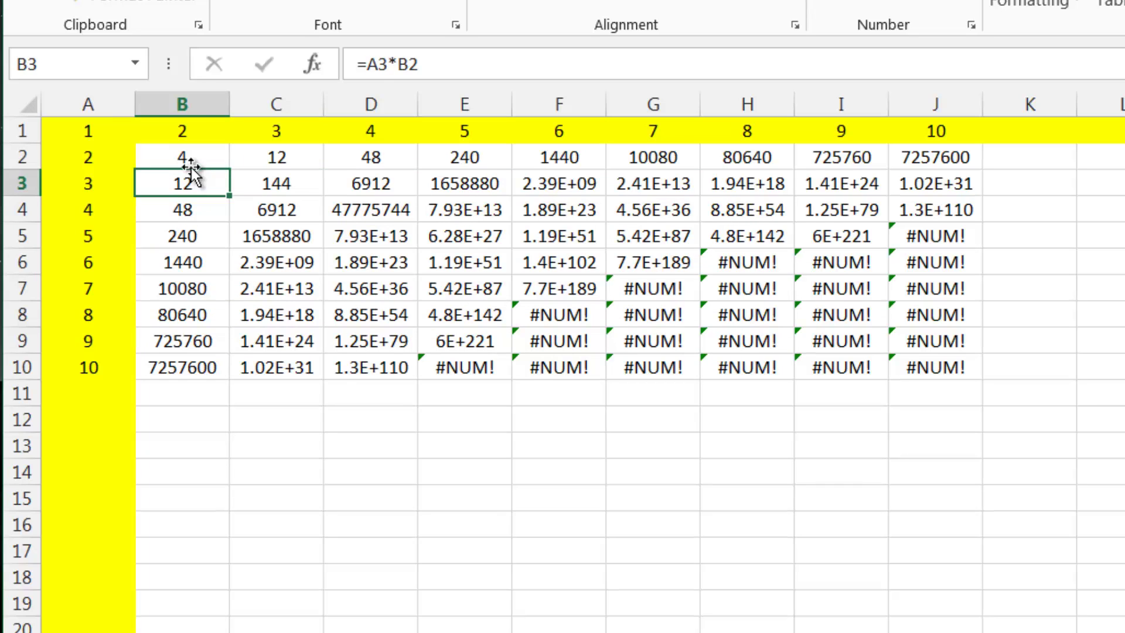
text(=)
click(209, 129)
text(*)
key(Left)
key(Return)
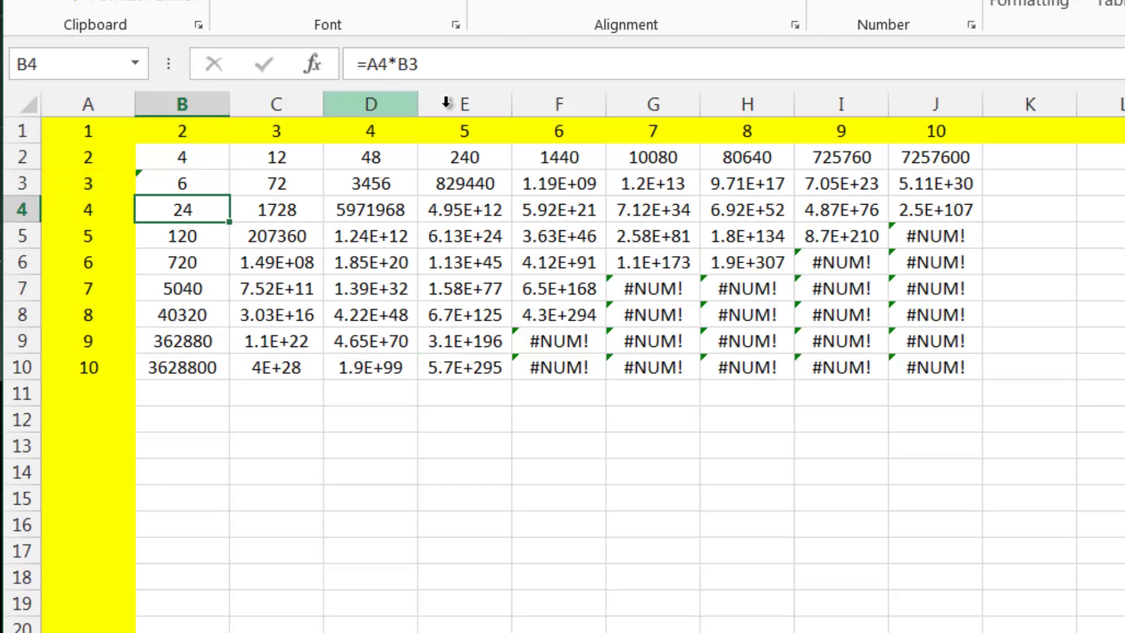
- Copy C3's formula into B3 and compare the formulas in B3 and B2
click(238, 191)
key(ctrl+c)
key(Left)
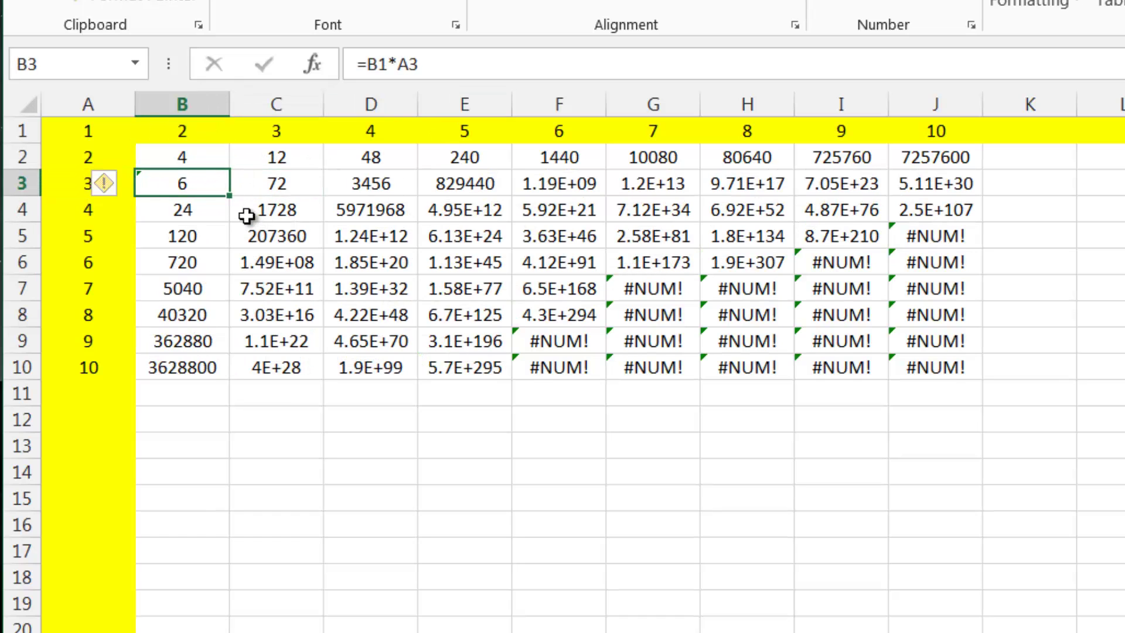
key(ctrl+v)
click(309, 410)
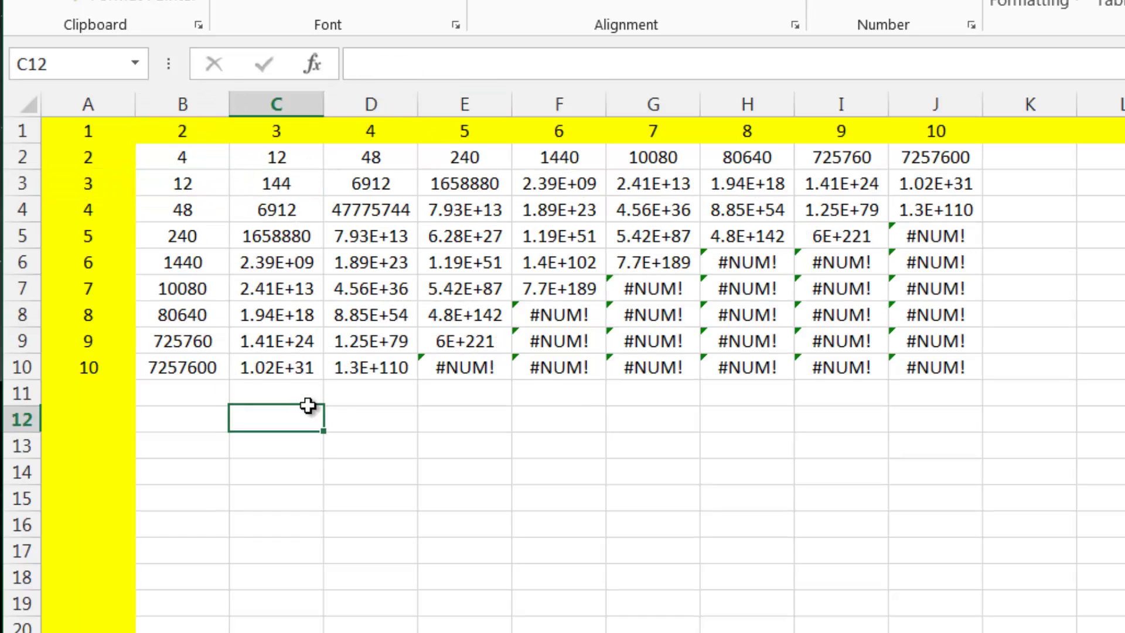
click(193, 183)
click(195, 151)
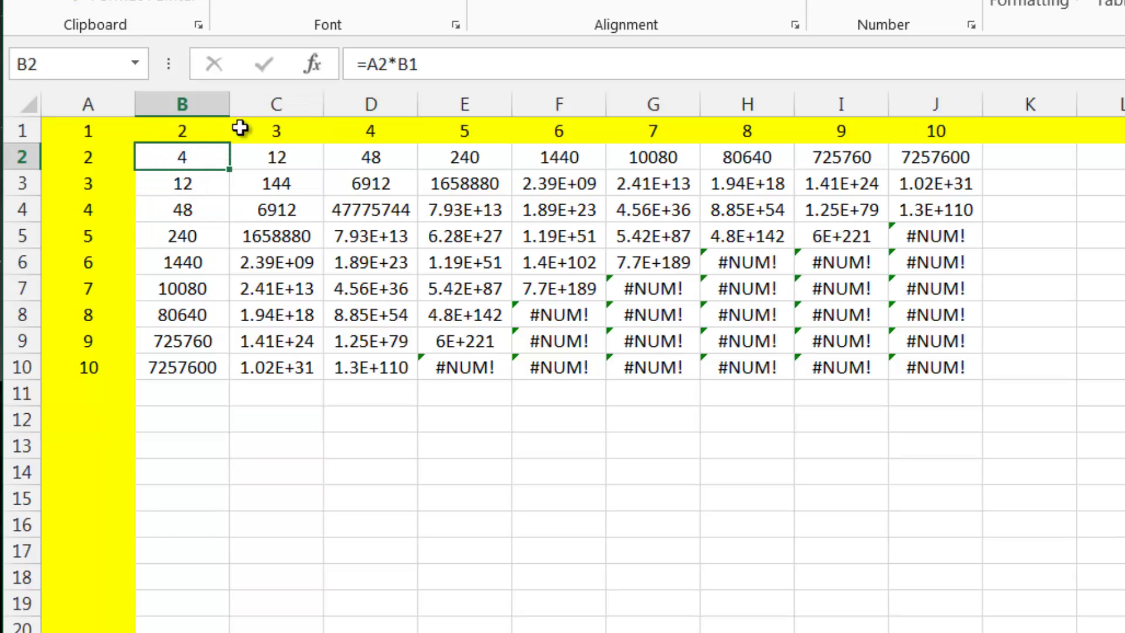
- Inspect the A2 reference in B2's formula without changing it, then delete all formulas in B2:J10
click(433, 63)
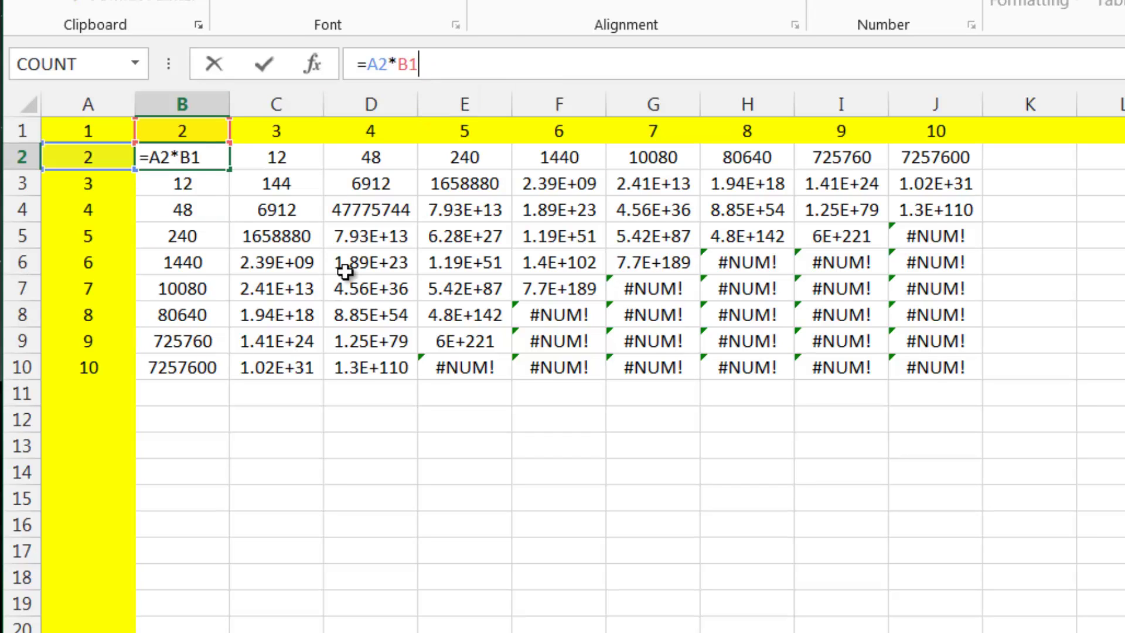
double_click(378, 65)
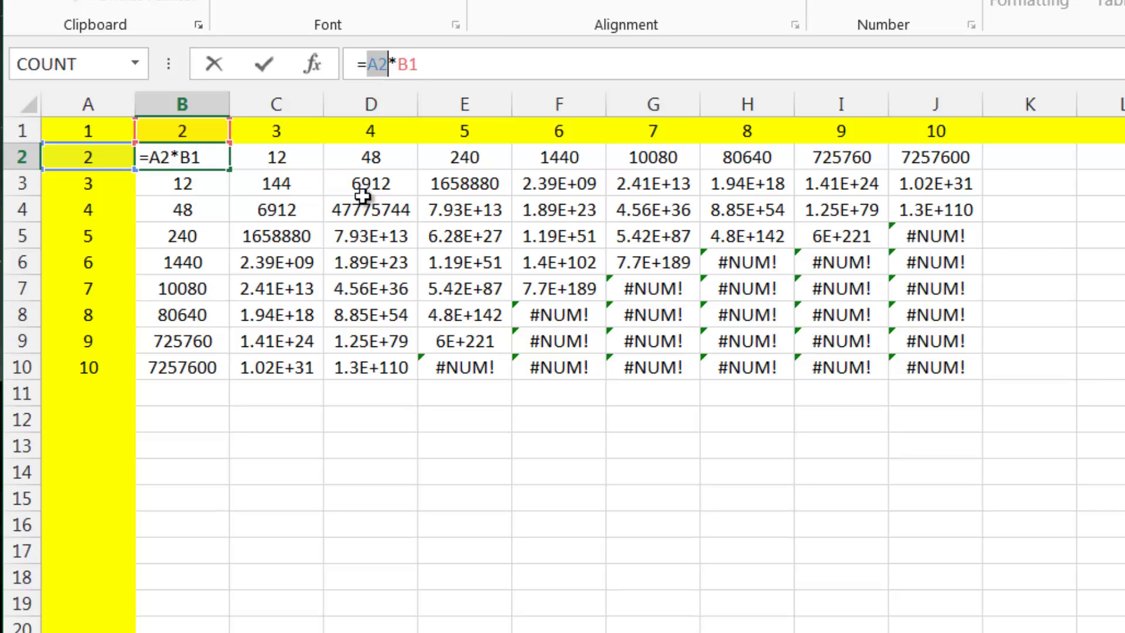
click(395, 69)
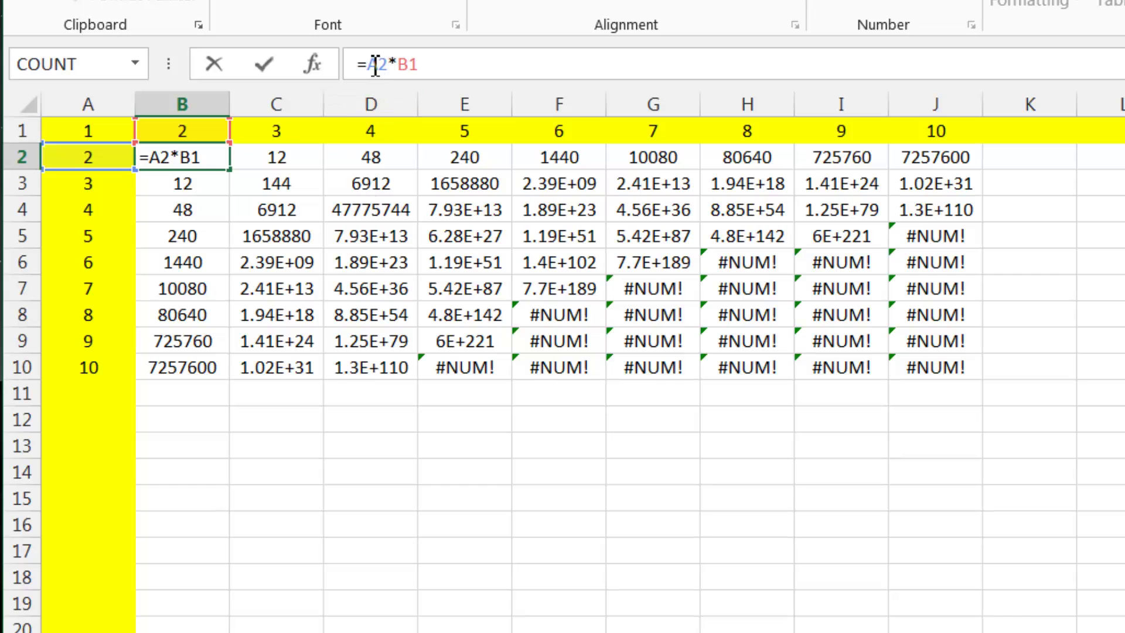
key(Escape)
drag(972, 378, 184, 157)
key(Delete)
click(183, 159)
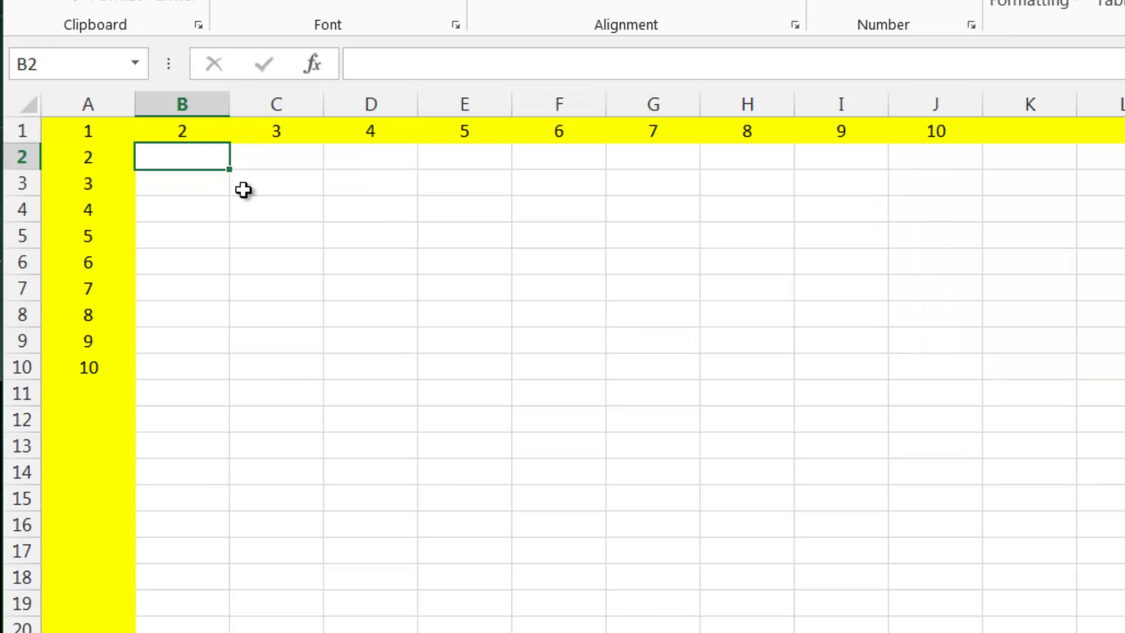
- Enter =$B1 in B2 with the column reference anchored
text(=)
click(192, 125)
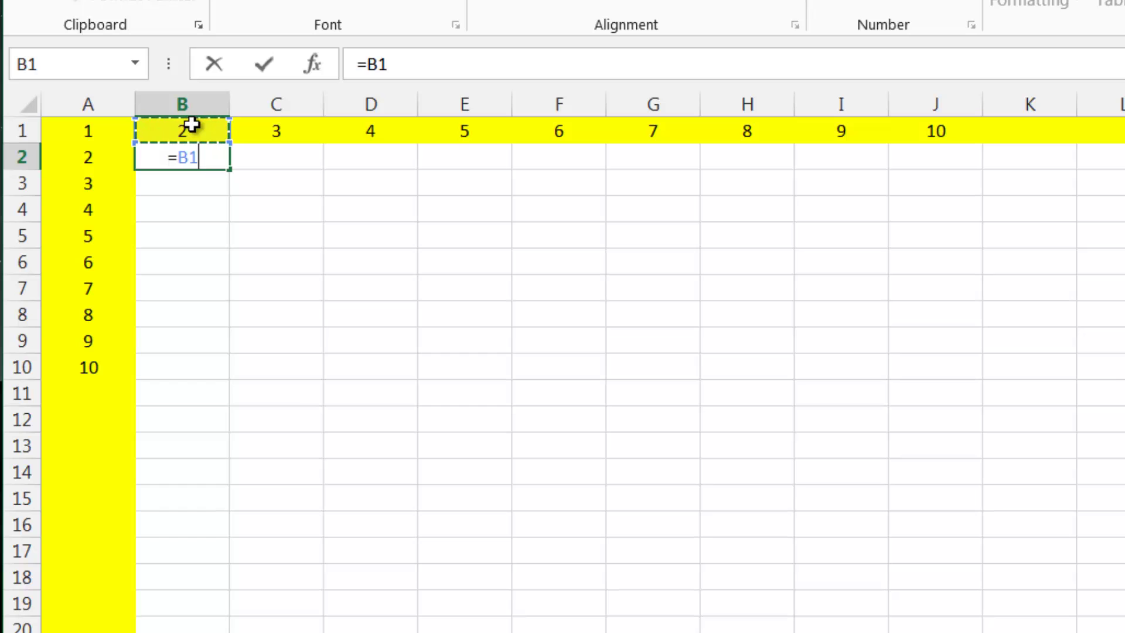
click(375, 64)
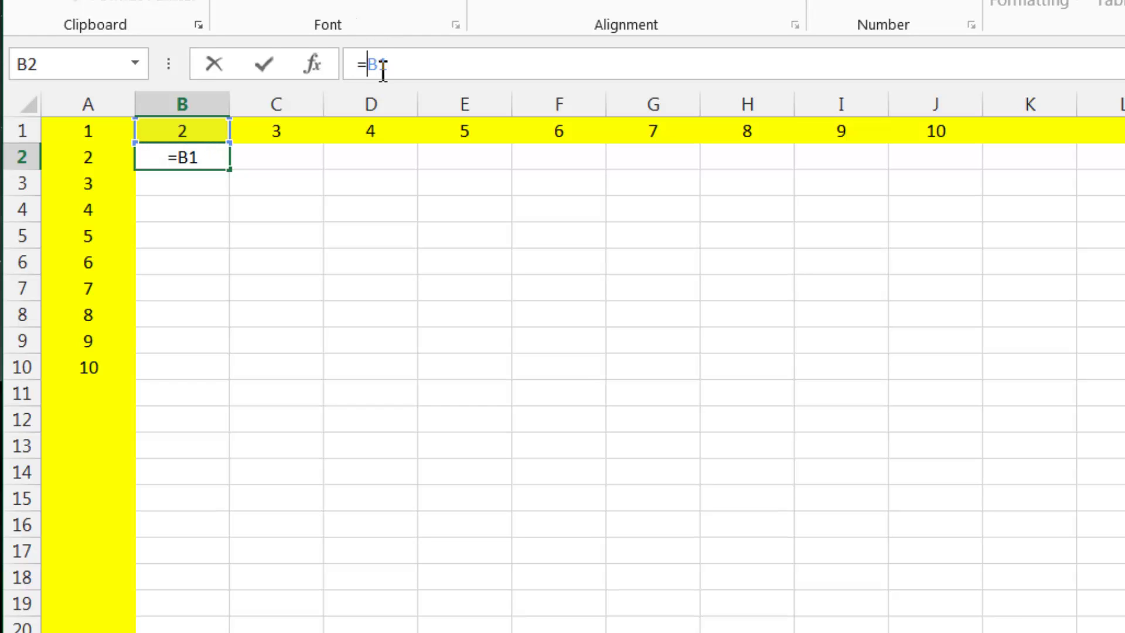
click(371, 66)
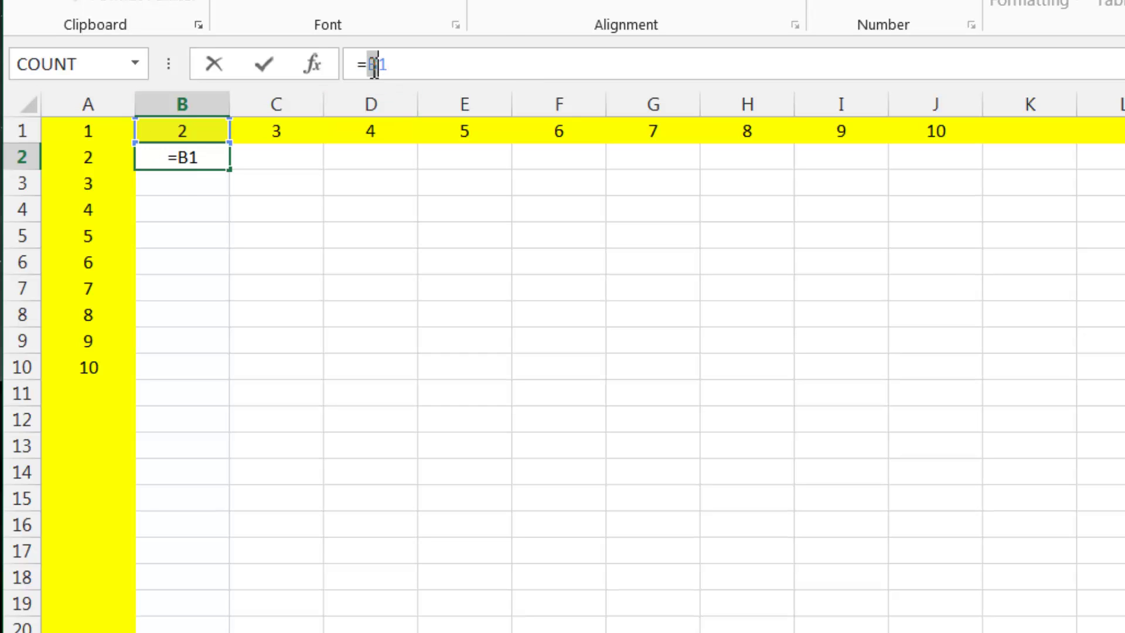
text($)
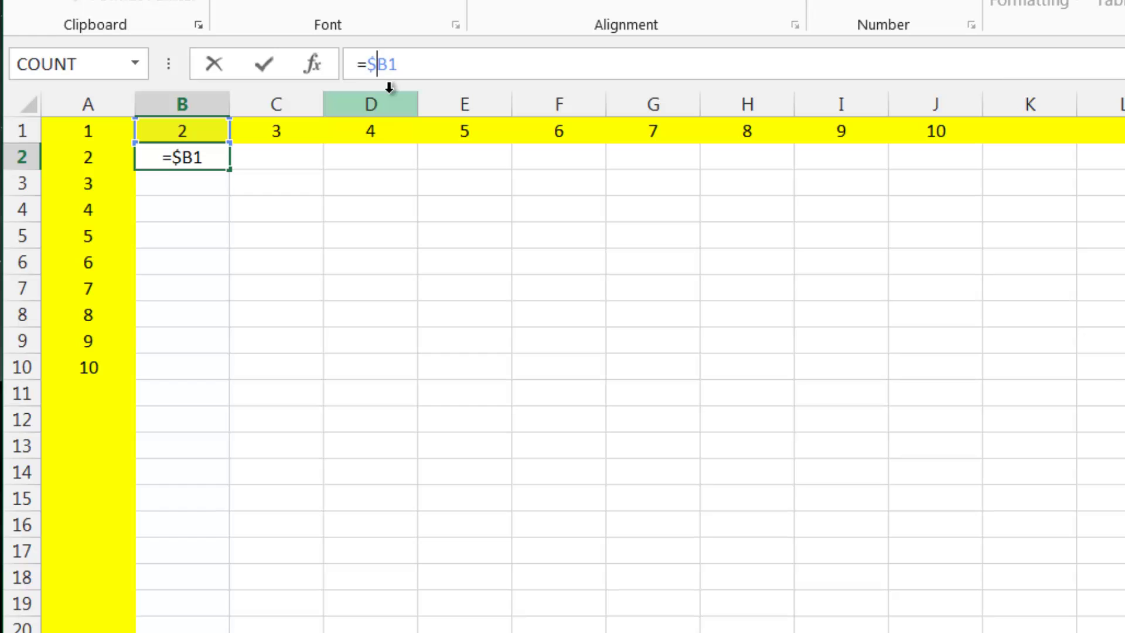
key(Return)
- Fill =$B1 across B2:J2 and check the copied formulas in row 2
click(185, 155)
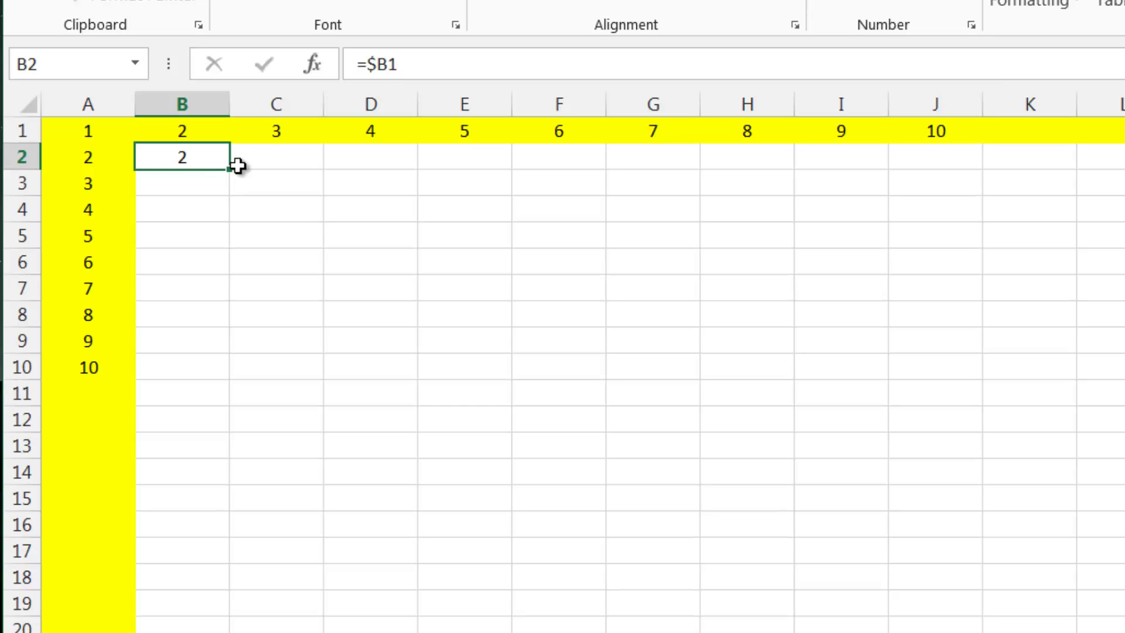
drag(230, 168, 996, 155)
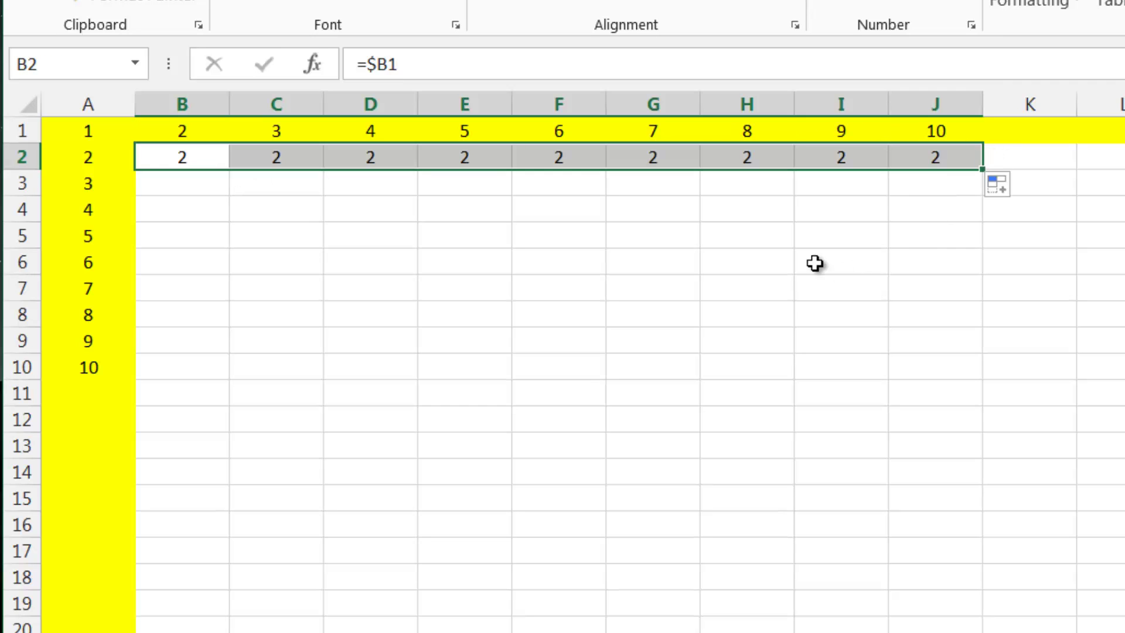
click(842, 222)
click(519, 156)
click(445, 159)
click(404, 158)
click(263, 159)
click(196, 156)
click(281, 156)
click(401, 156)
click(515, 156)
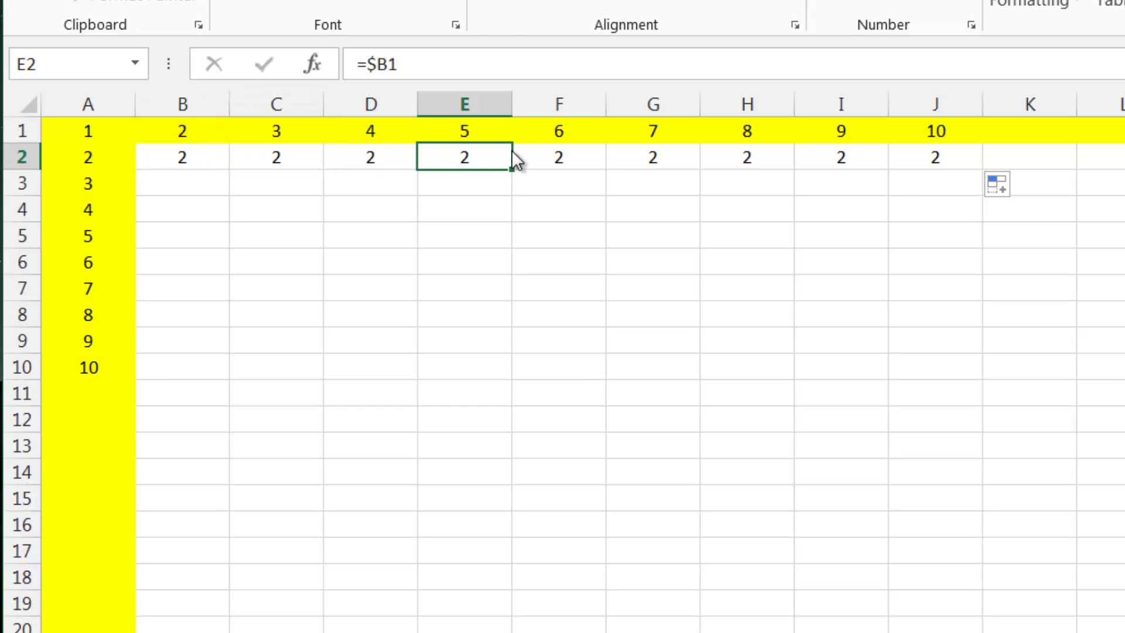
- Extend the formula down to row 10, check column B's copies, and select rows 3–10
drag(205, 158, 962, 374)
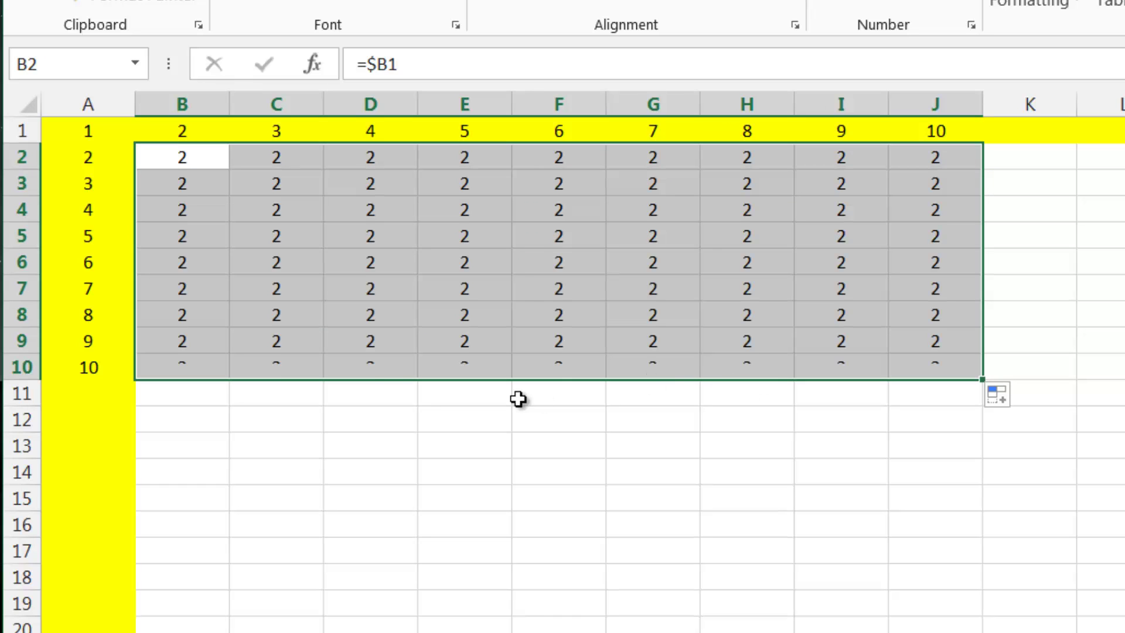
click(328, 195)
click(223, 187)
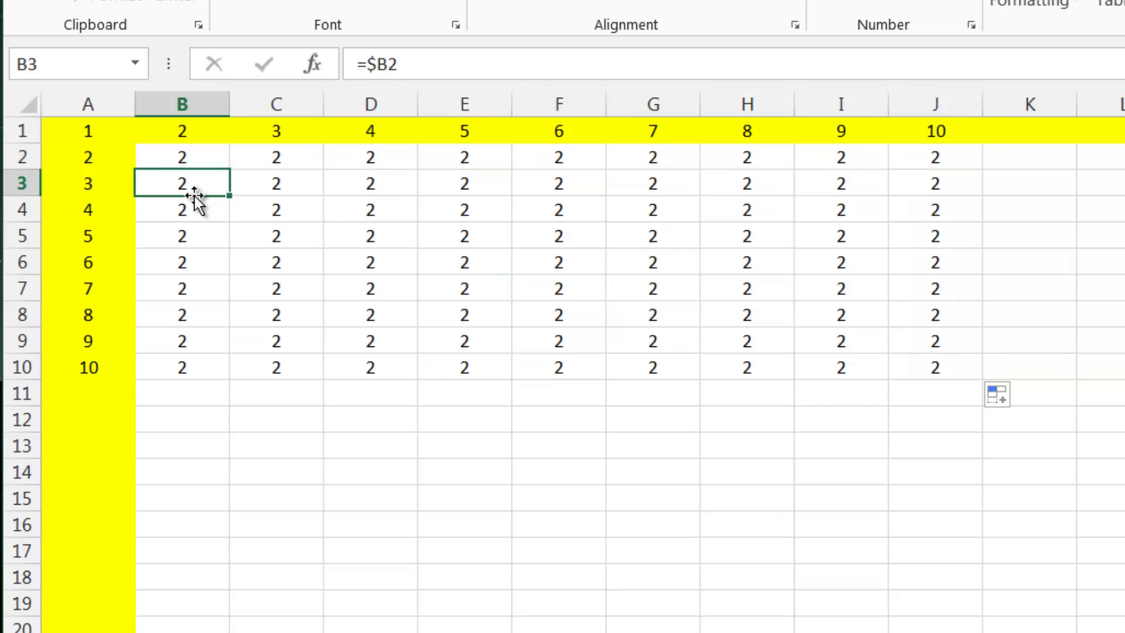
click(195, 212)
click(195, 240)
click(194, 267)
click(194, 287)
click(196, 208)
click(195, 183)
click(196, 157)
click(196, 198)
click(196, 171)
drag(226, 187, 942, 369)
- Clear B3:J10 and change B2's formula to =$B$1
key(Delete)
click(202, 153)
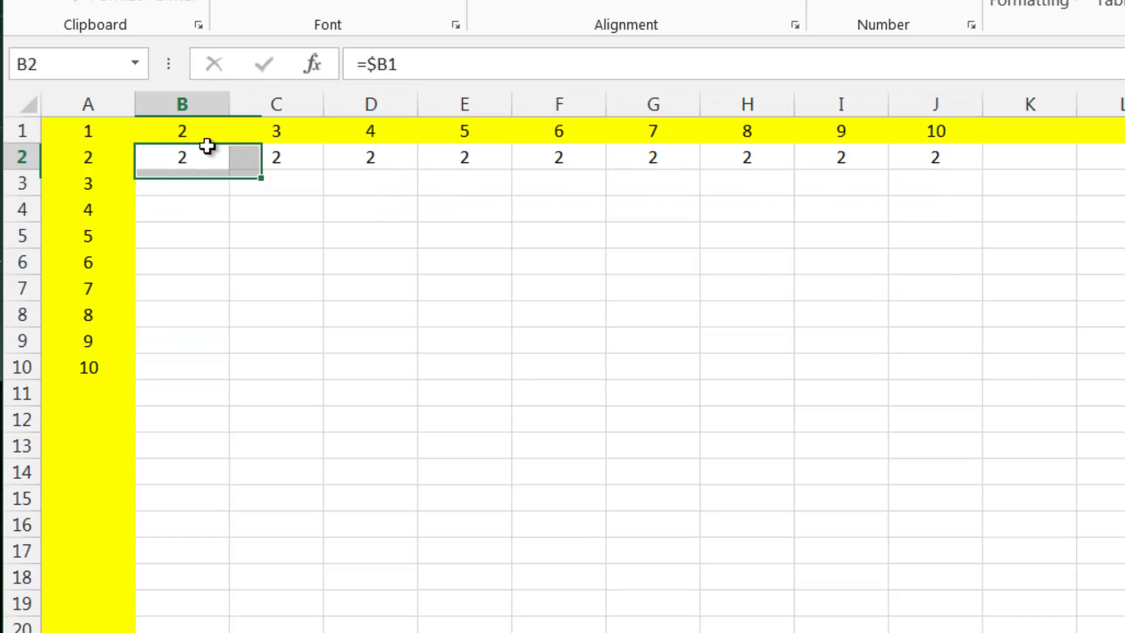
click(393, 64)
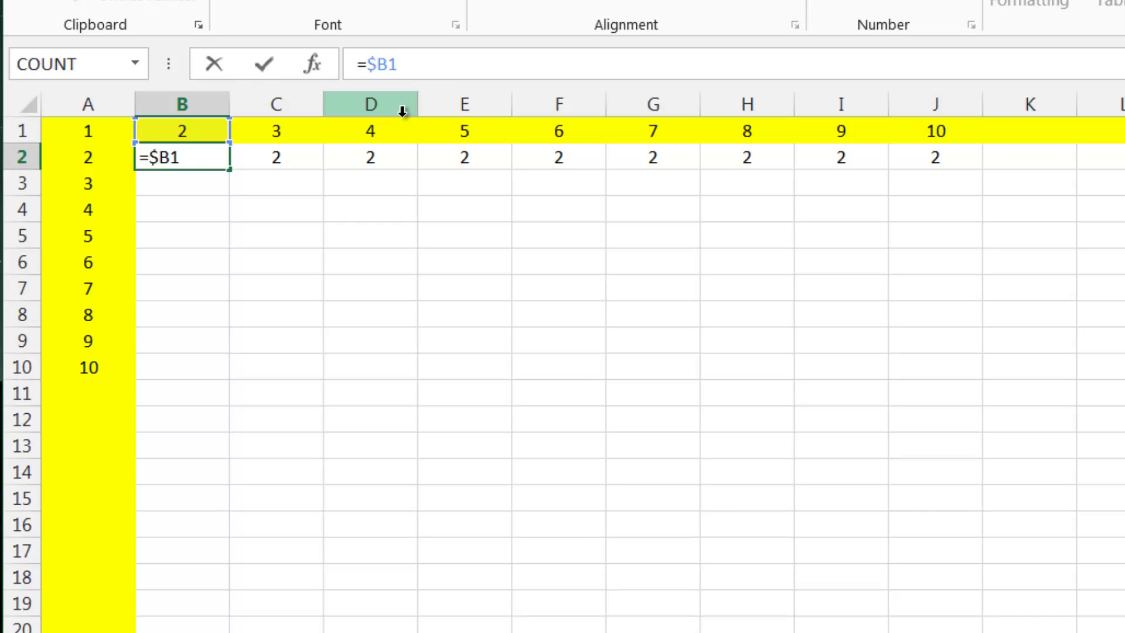
text($)
key(Return)
key(Up)
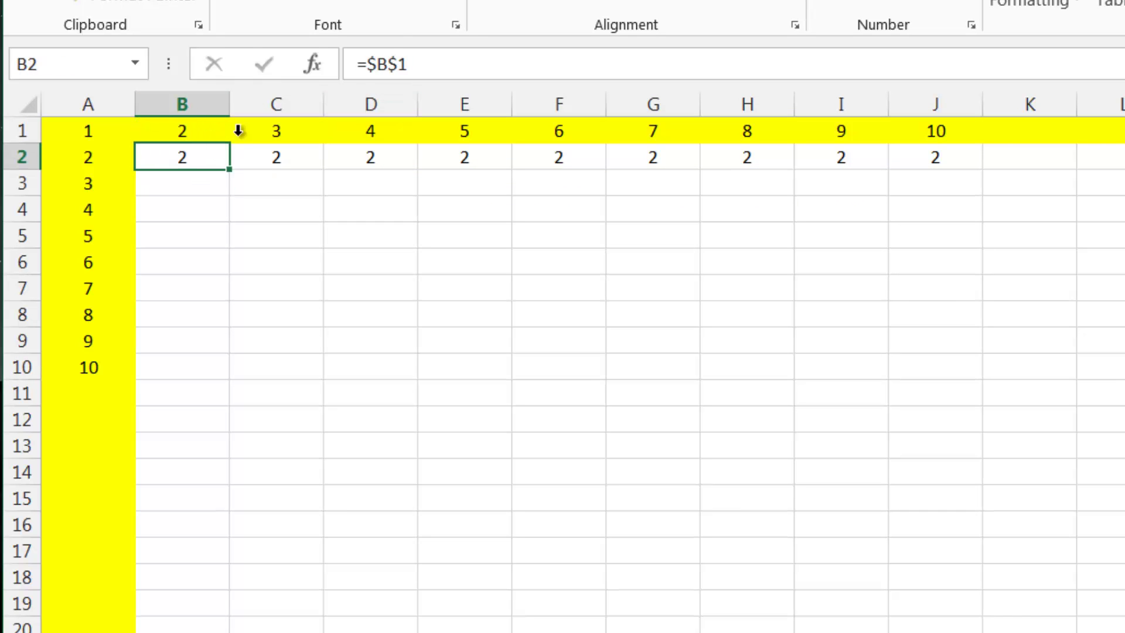
- Paste =$B$1 into B10 and confirm it still refers to B1
key(ctrl+c)
drag(196, 155, 187, 383)
click(185, 375)
key(ctrl+v)
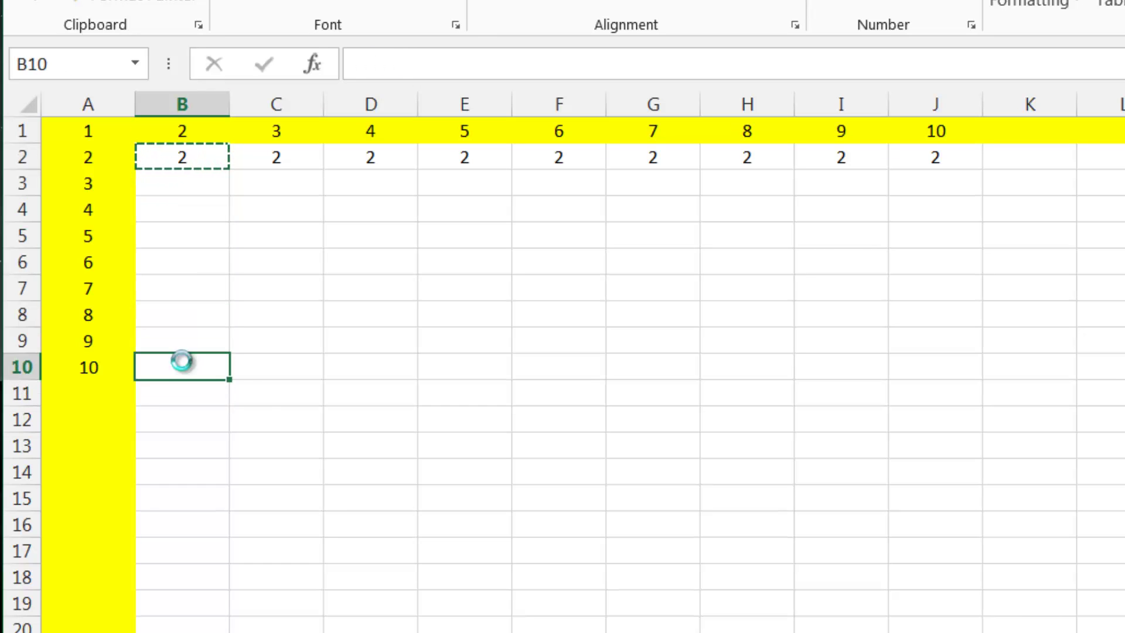
click(419, 63)
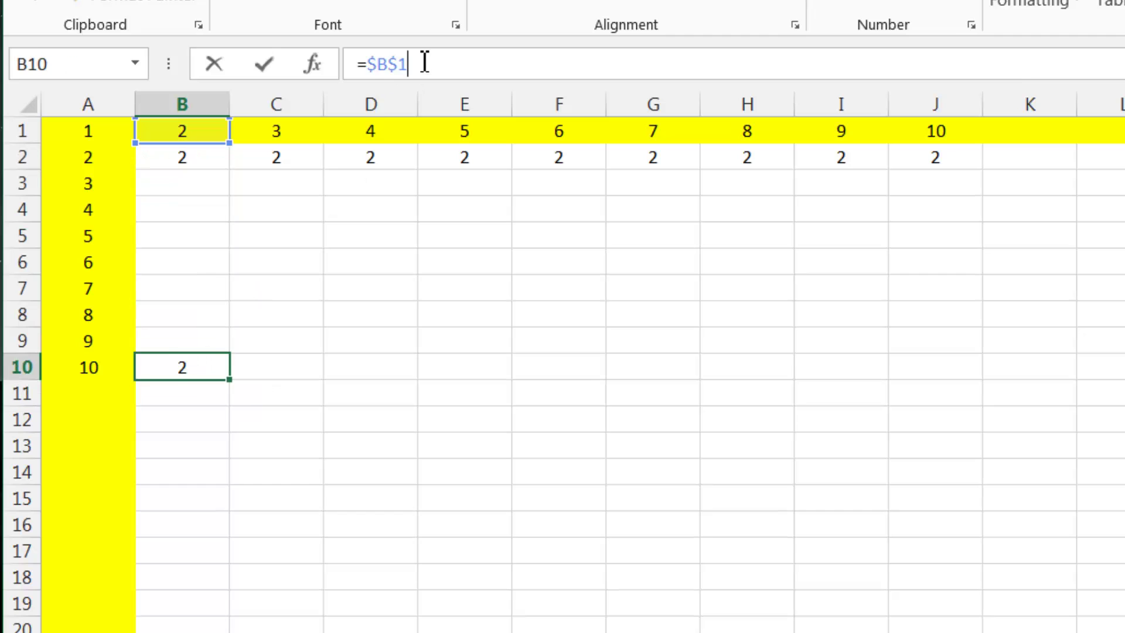
key(Return)
click(203, 361)
click(196, 176)
click(211, 157)
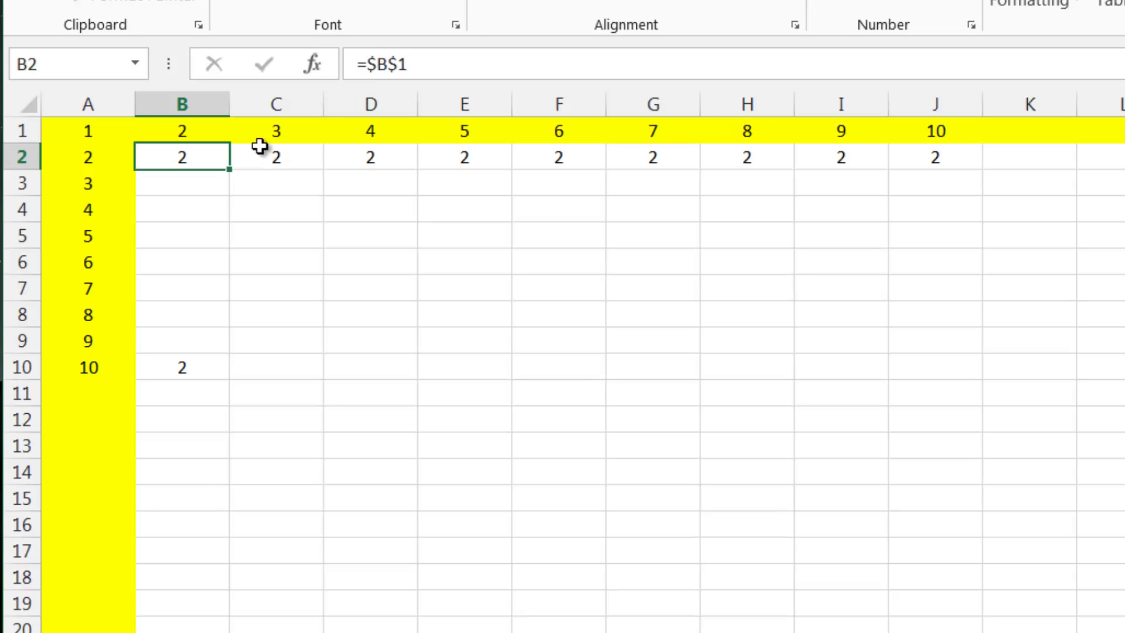
- Delete everything in the B2:J10 grid and reselect B2
drag(195, 373, 934, 151)
key(Delete)
click(172, 157)
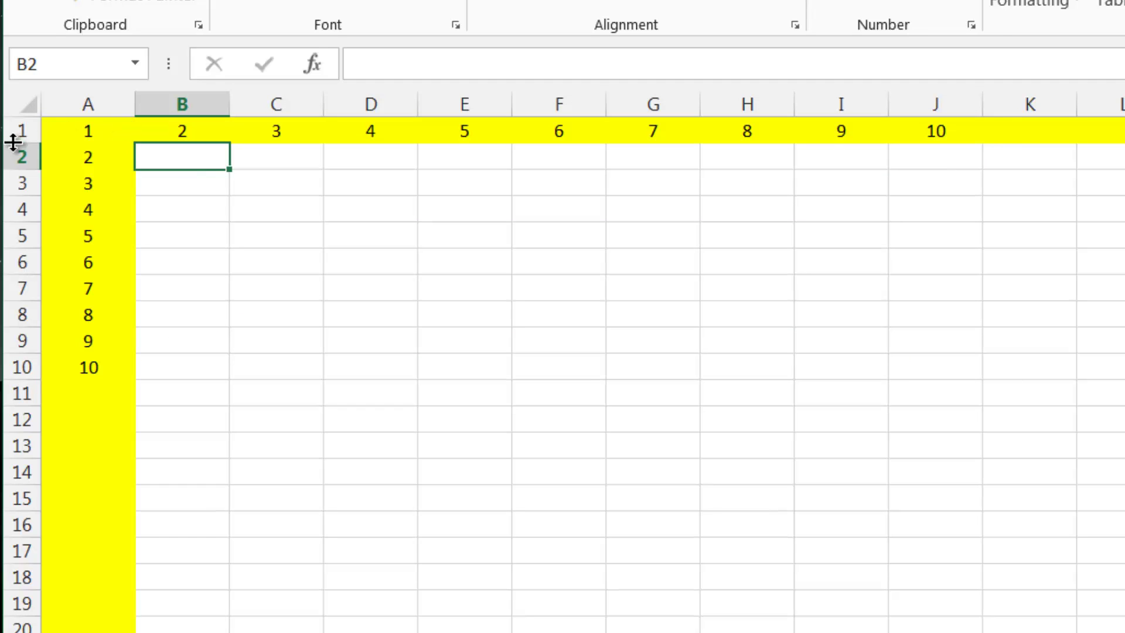
- Enter the mixed-reference formula =B$1*$A2 in cell B2
click(98, 105)
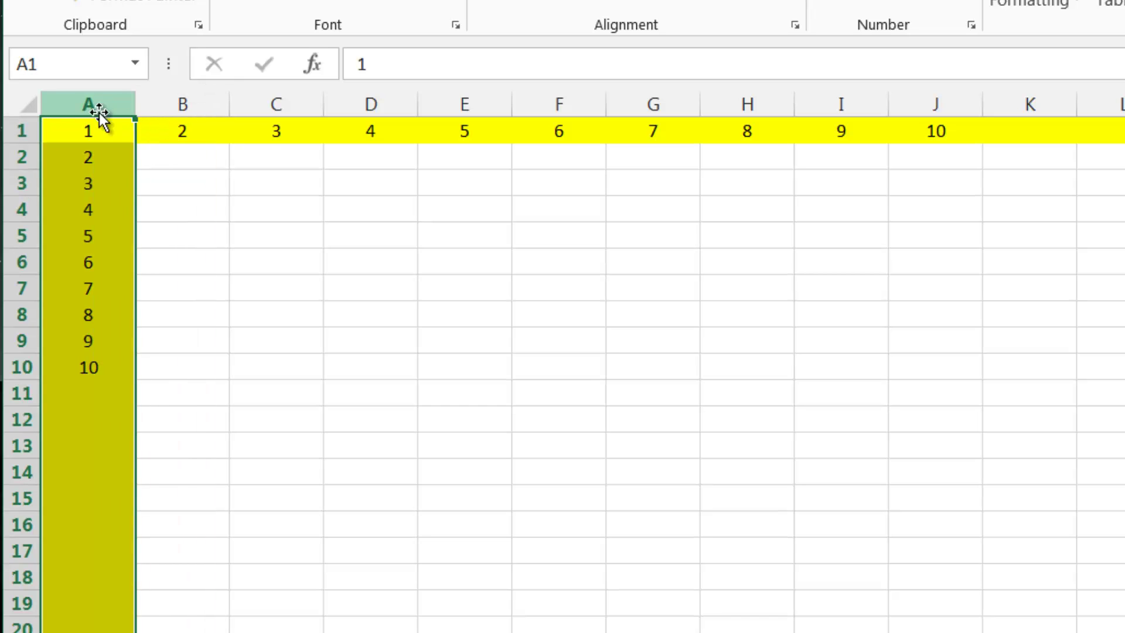
click(205, 160)
double_click(205, 160)
text(=)
key(Up)
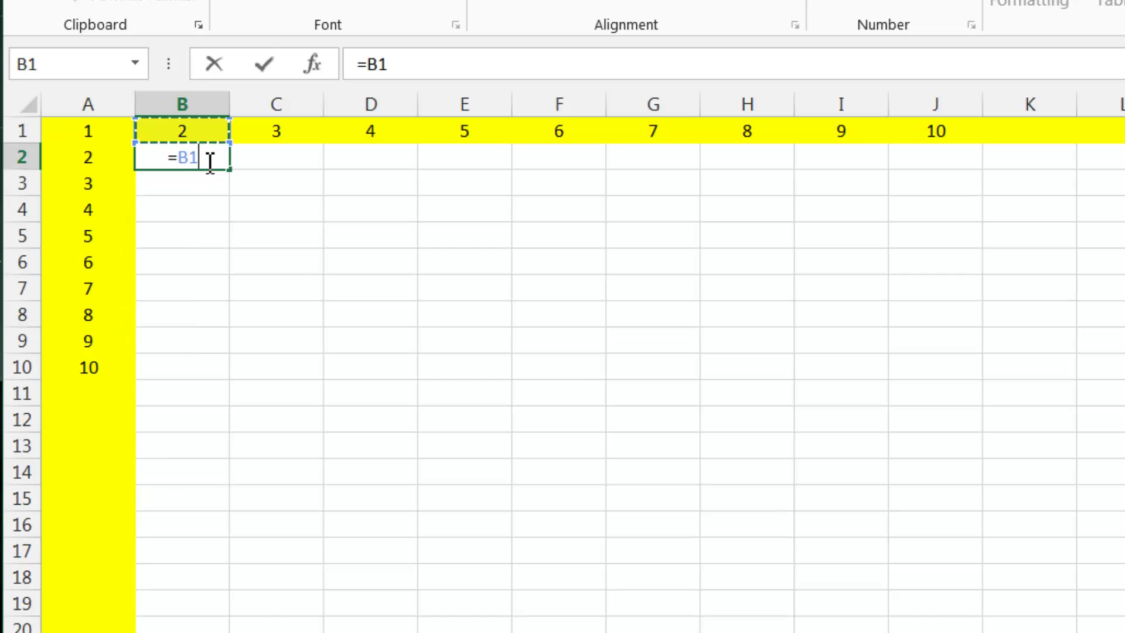
click(380, 64)
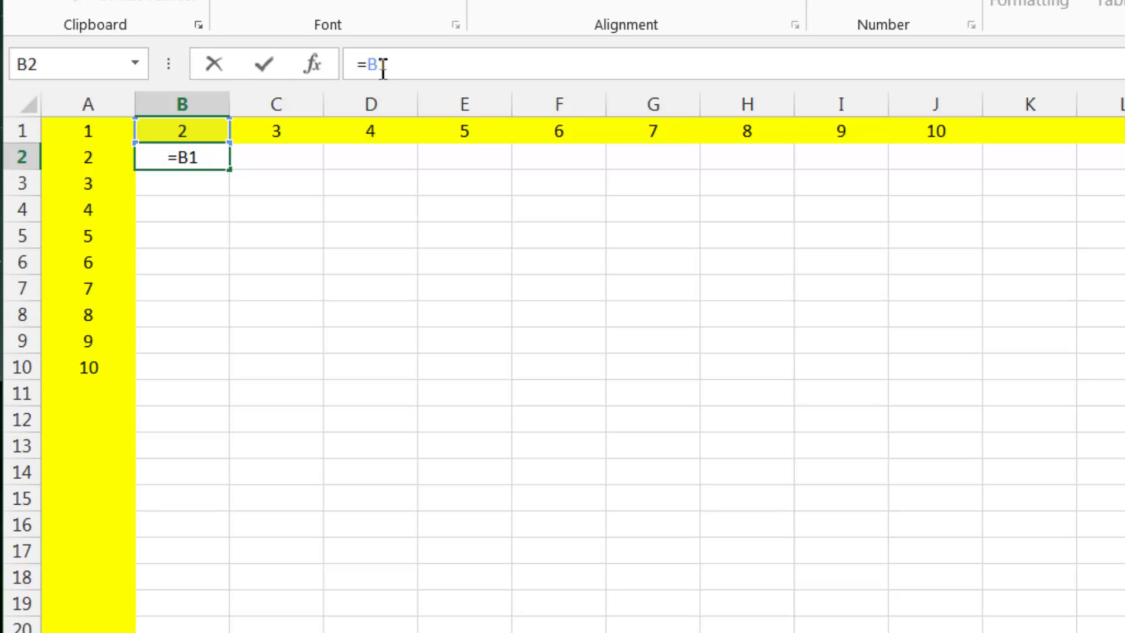
text($)
click(463, 72)
text(*)
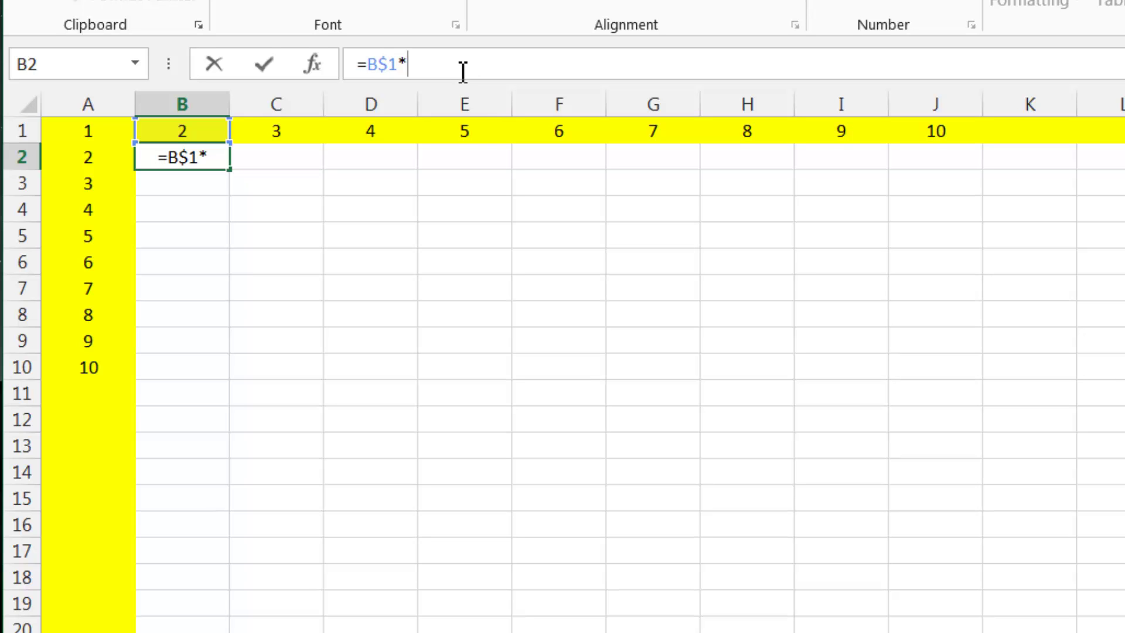
click(89, 154)
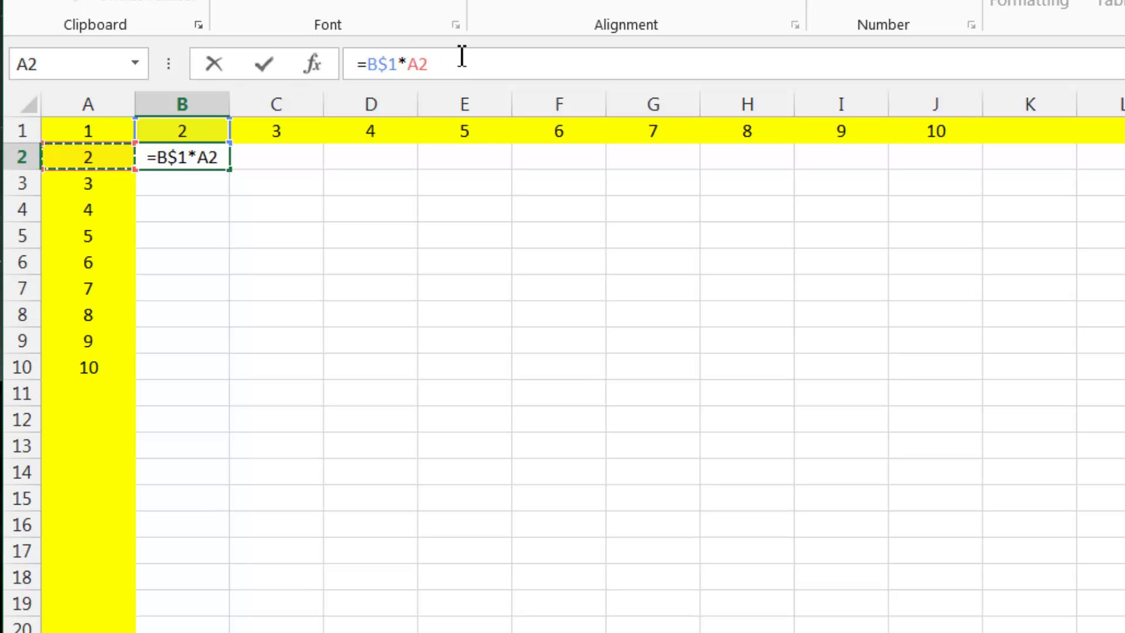
click(408, 65)
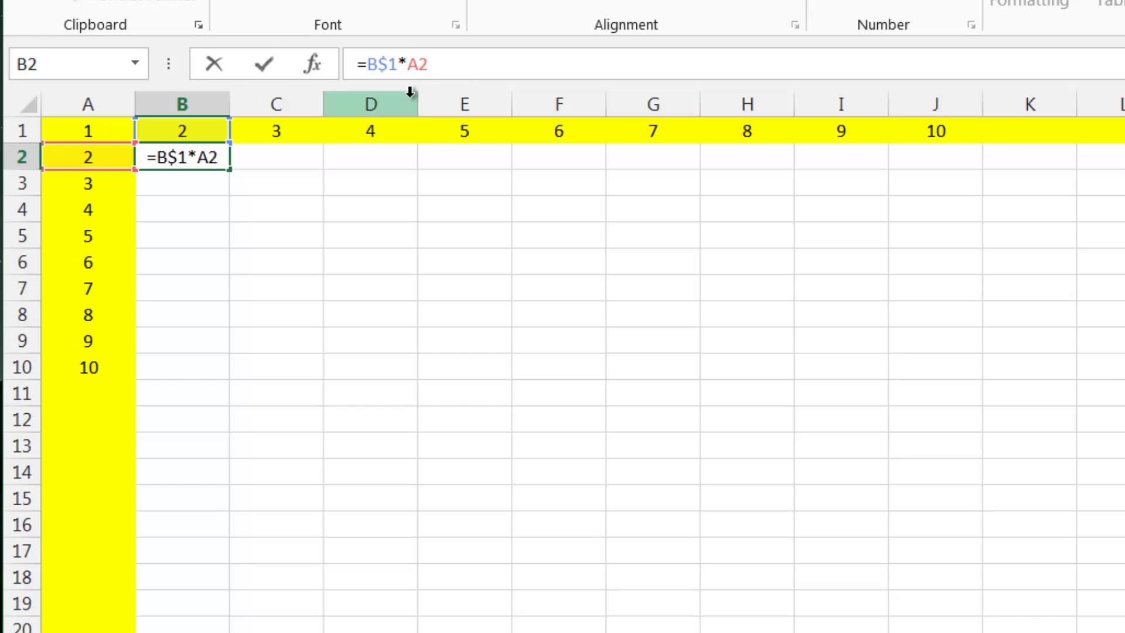
text($)
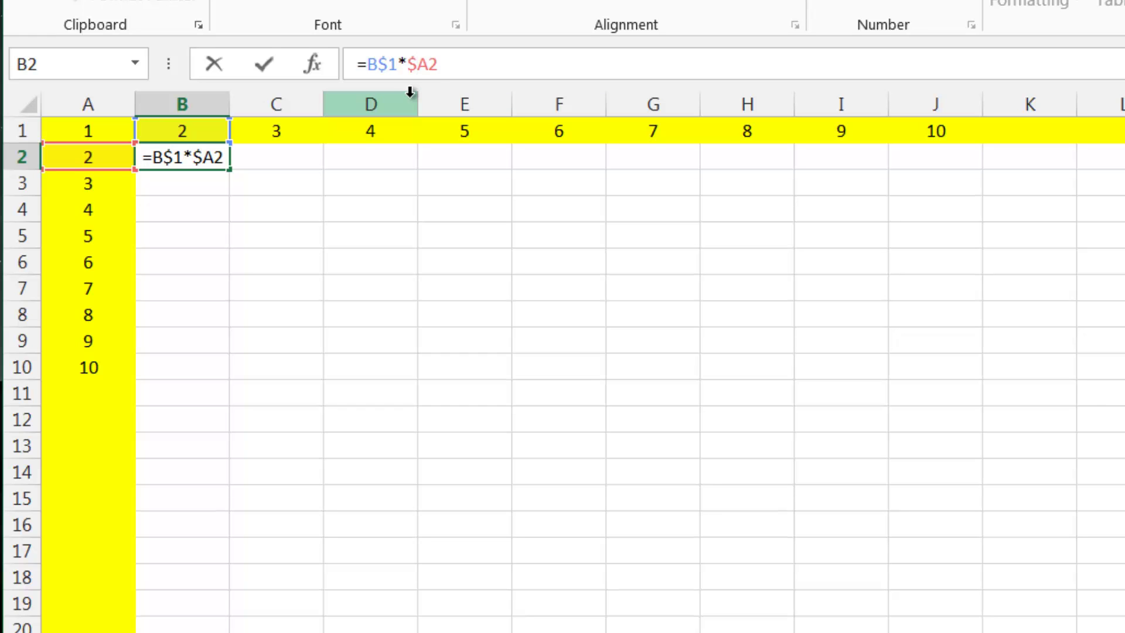
key(Return)
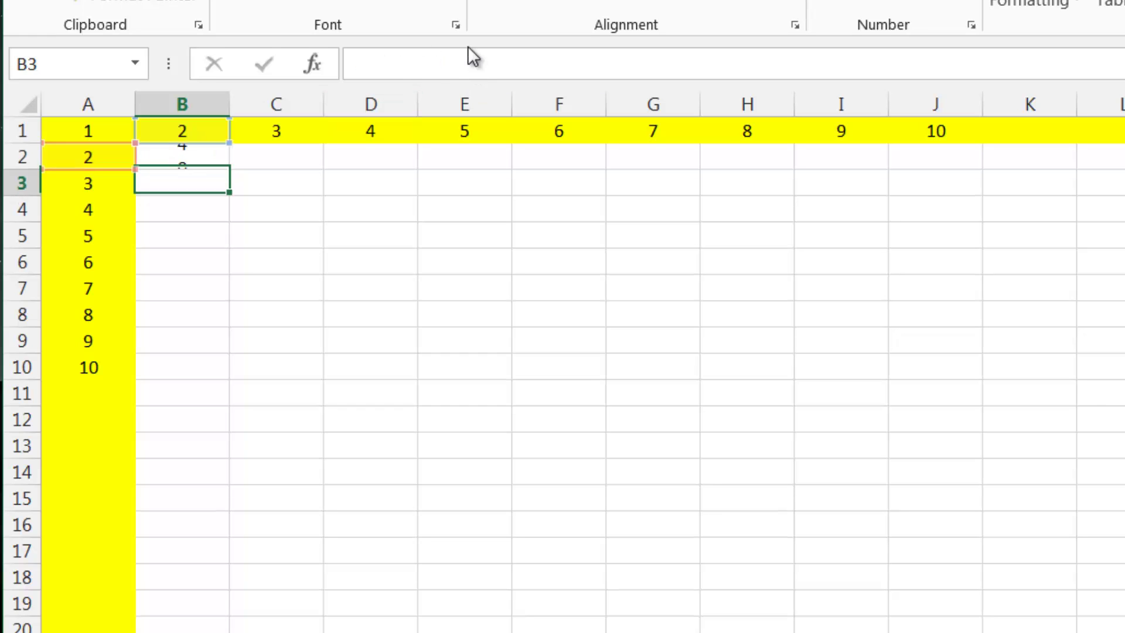
- Copy B2's formula across B2:J10 and check the result in H10
click(205, 158)
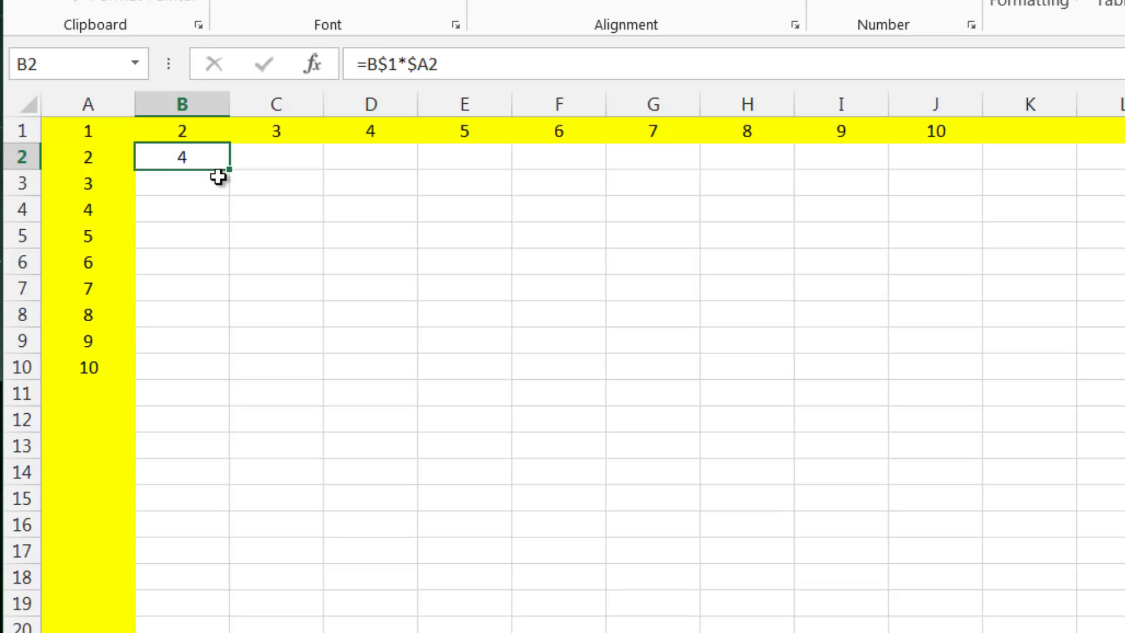
key(ctrl+c)
mouse_move(196, 158)
mouse_down()
mouse_move(680, 380)
mouse_move(919, 367)
mouse_up()
key(ctrl+v)
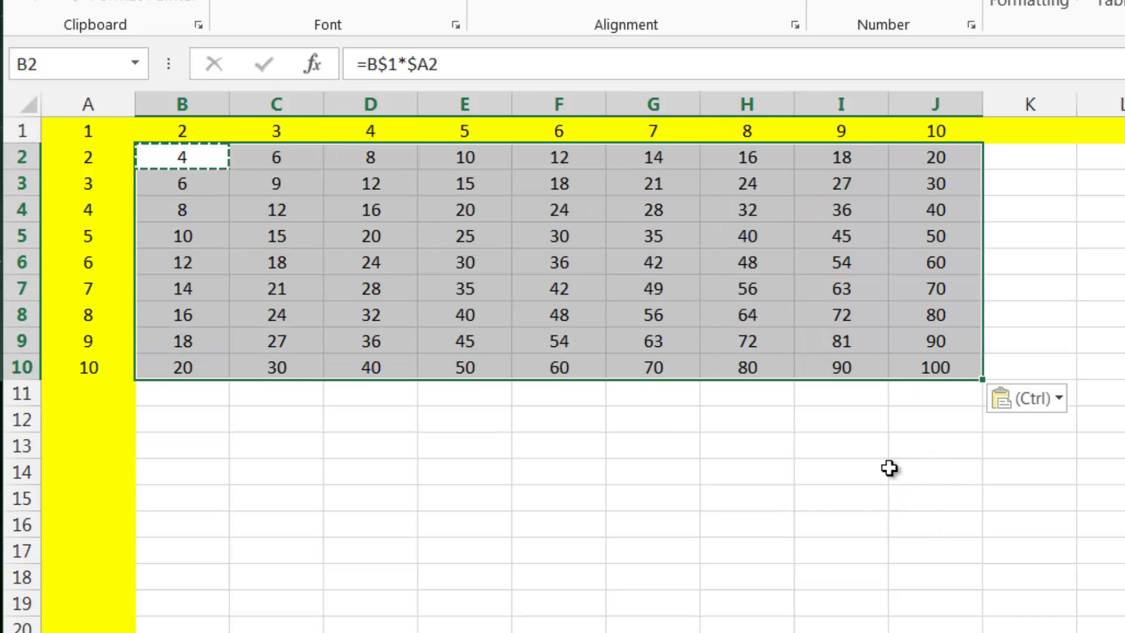
click(818, 351)
click(744, 394)
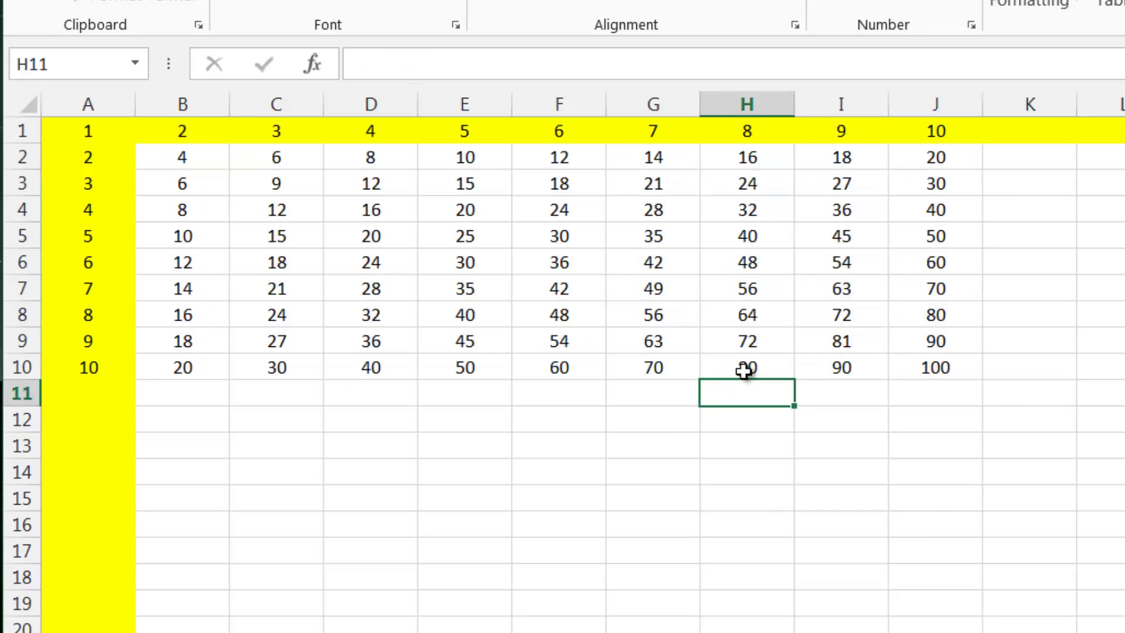
click(750, 370)
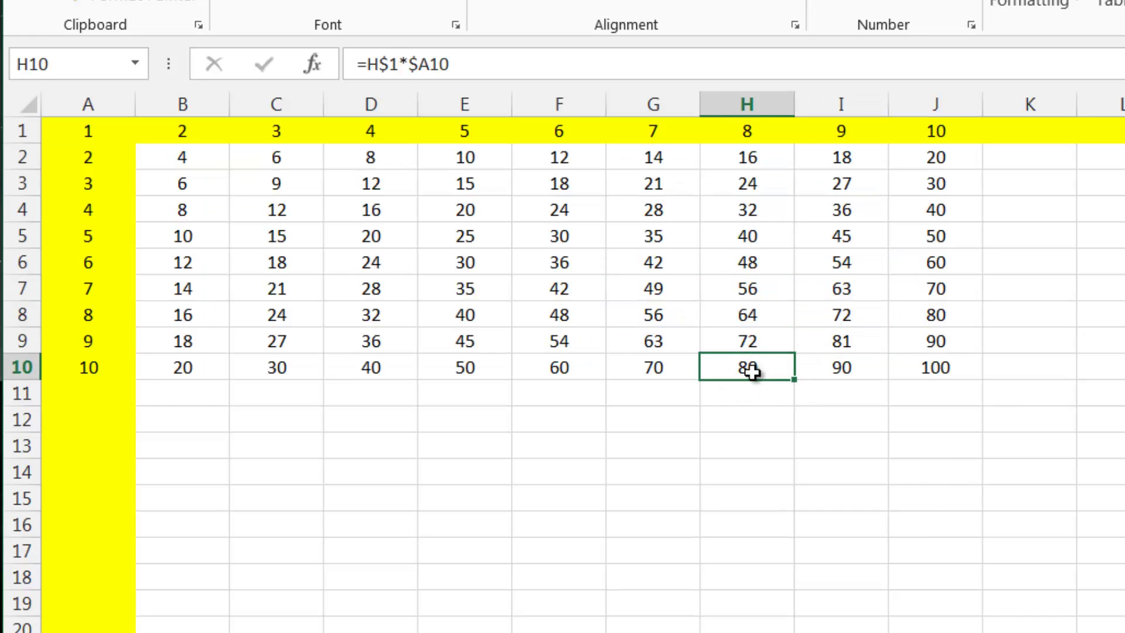
double_click(752, 371)
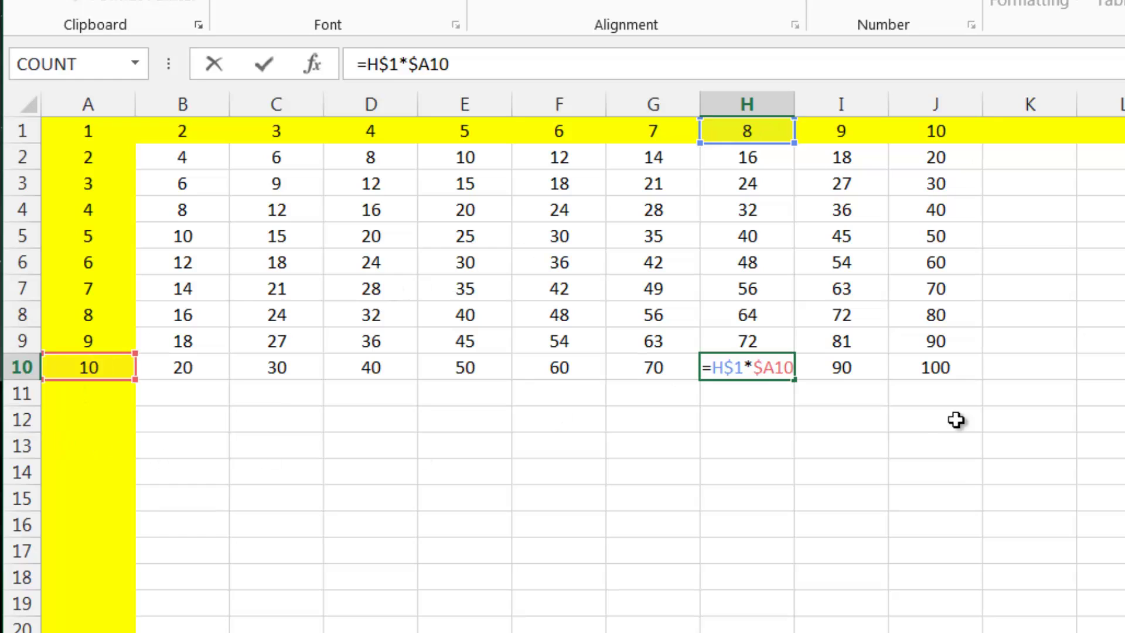
click(923, 425)
click(750, 368)
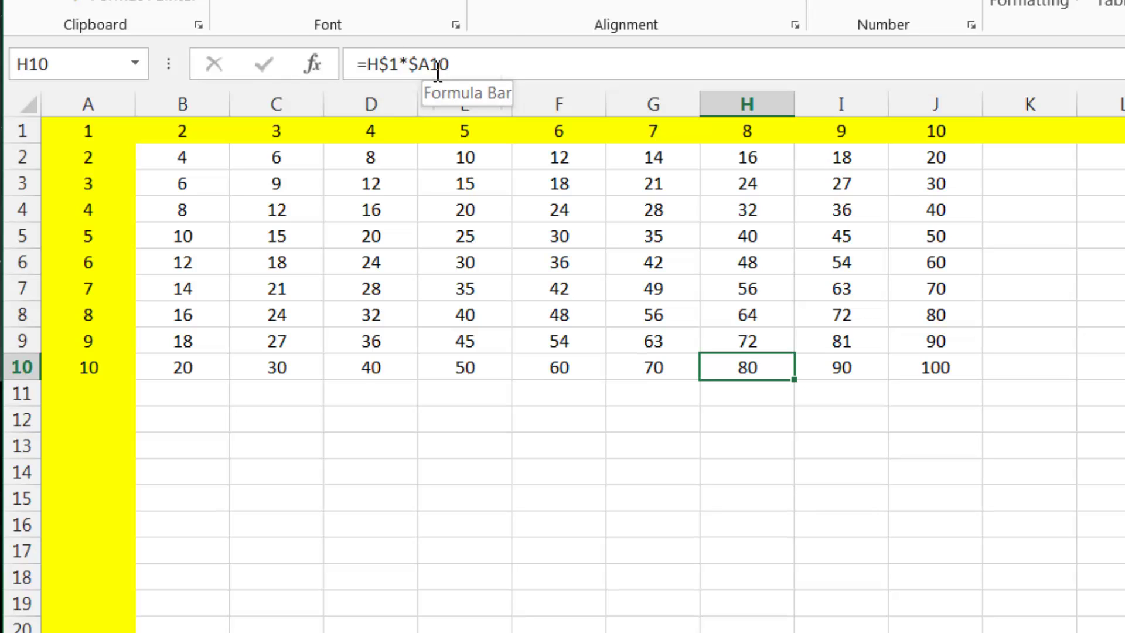
click(282, 202)
click(240, 176)
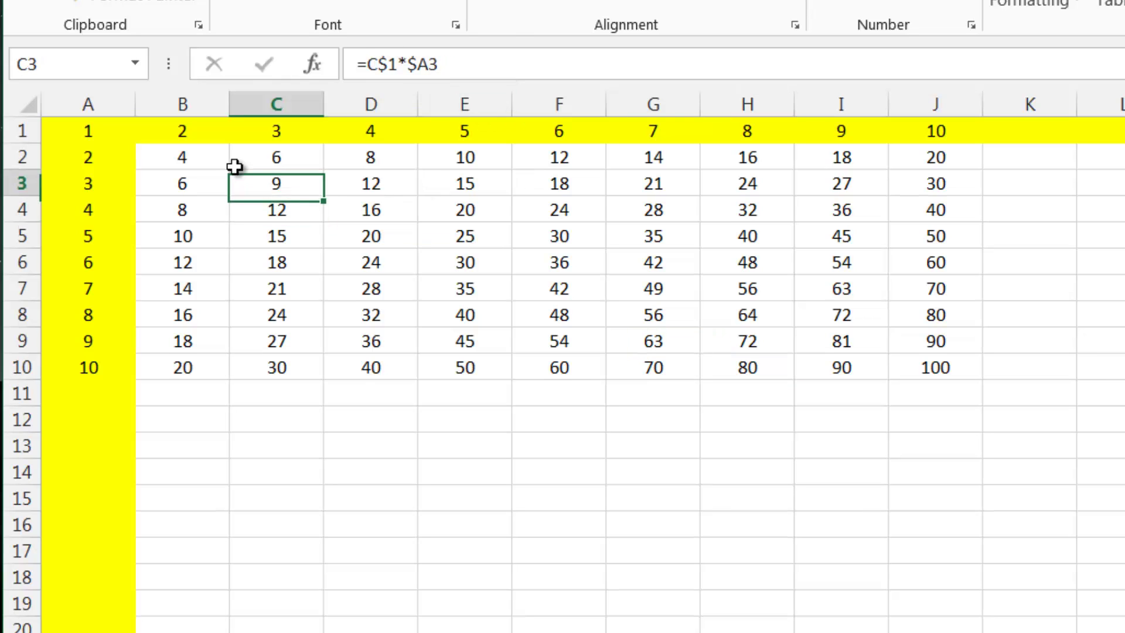
drag(189, 154, 962, 369)
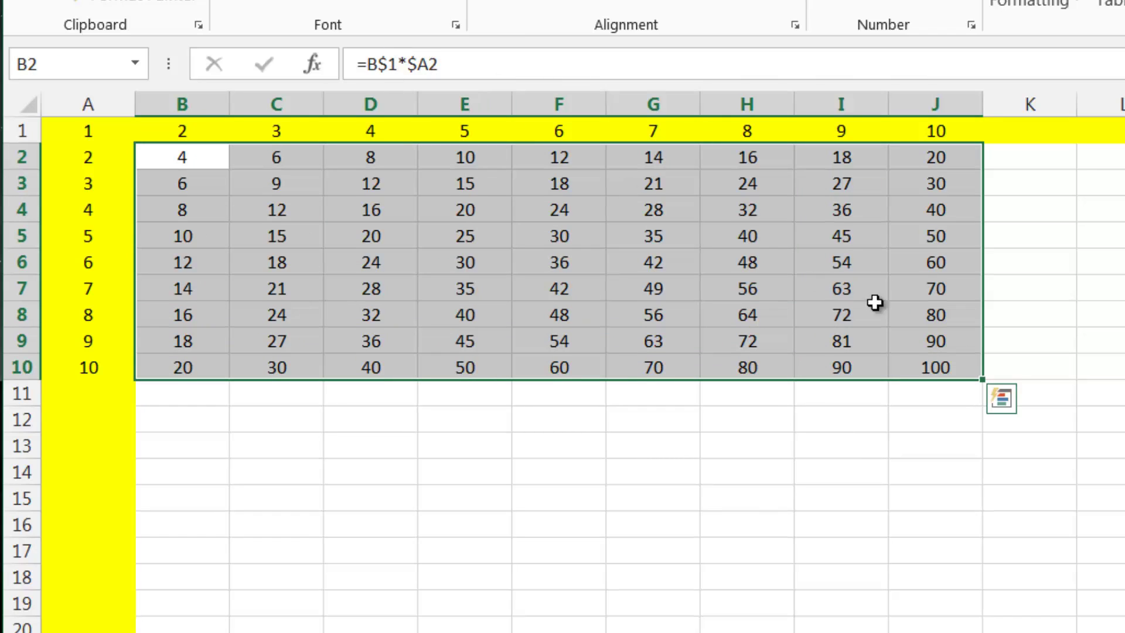
click(934, 367)
drag(914, 368, 196, 153)
- Clear B2:J10 and start a new B2 formula referencing B1, locked with F4
key(Delete)
click(194, 153)
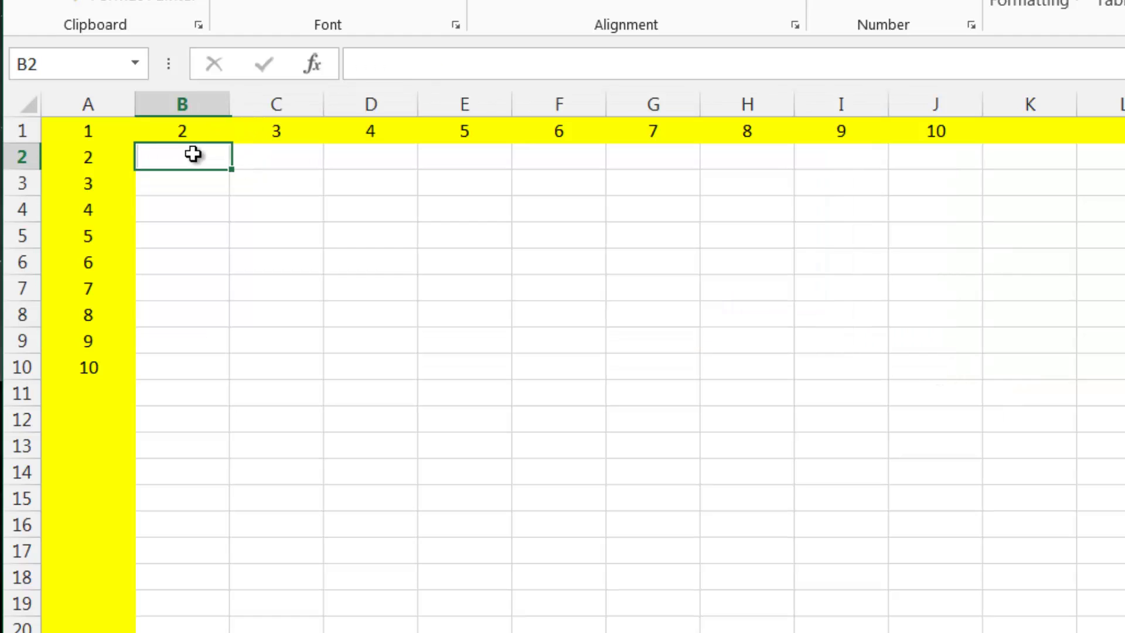
text(=)
key(Up)
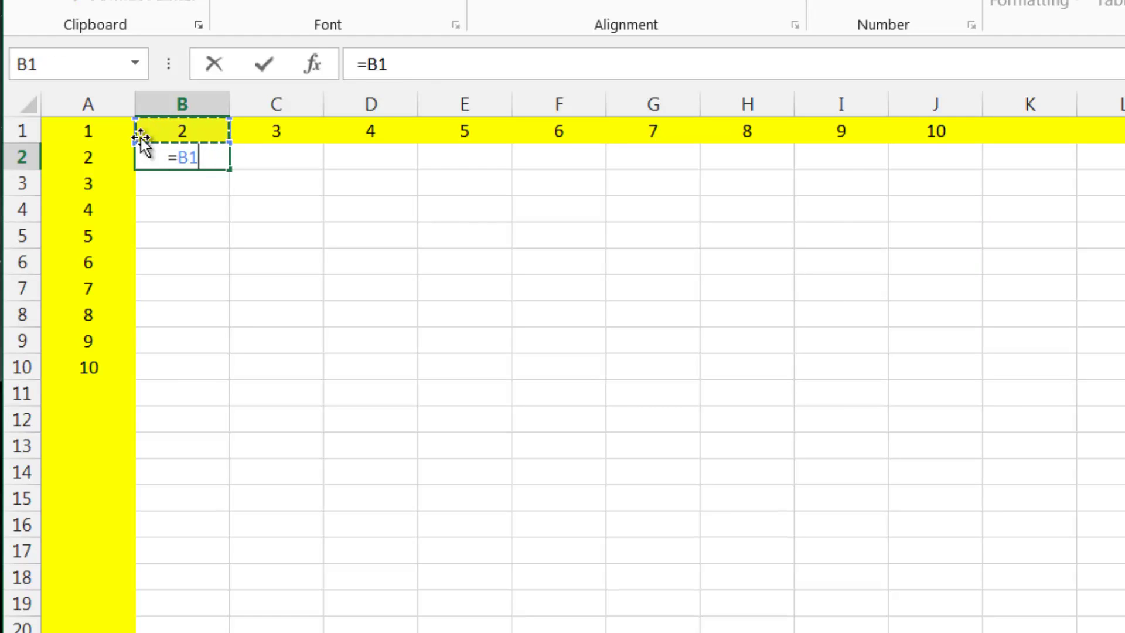
key(F4)
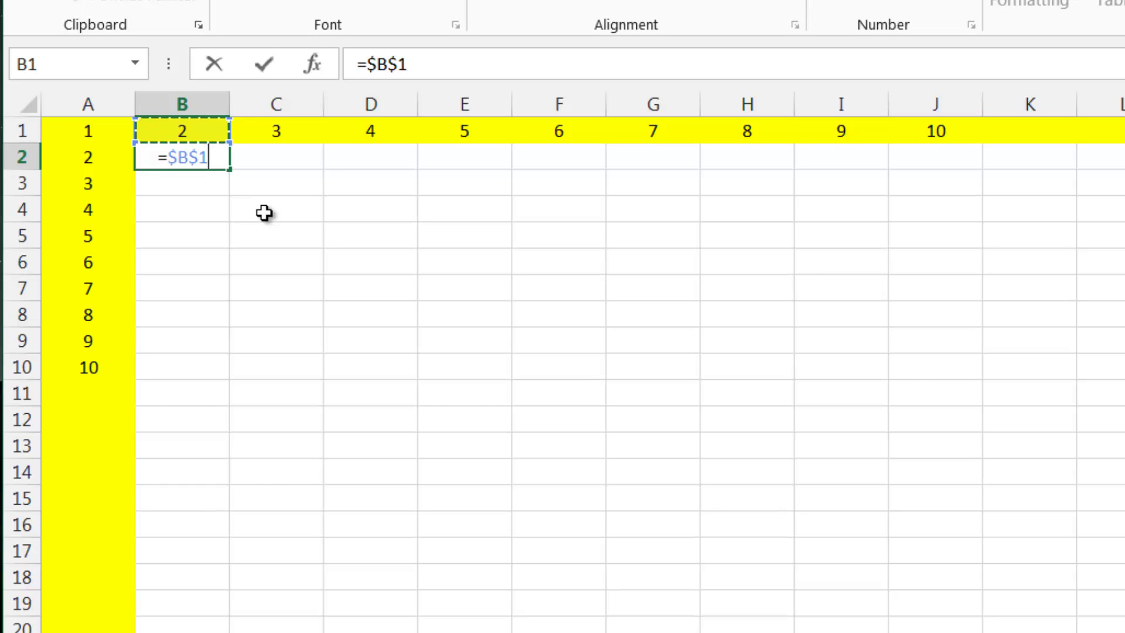
key(F4)
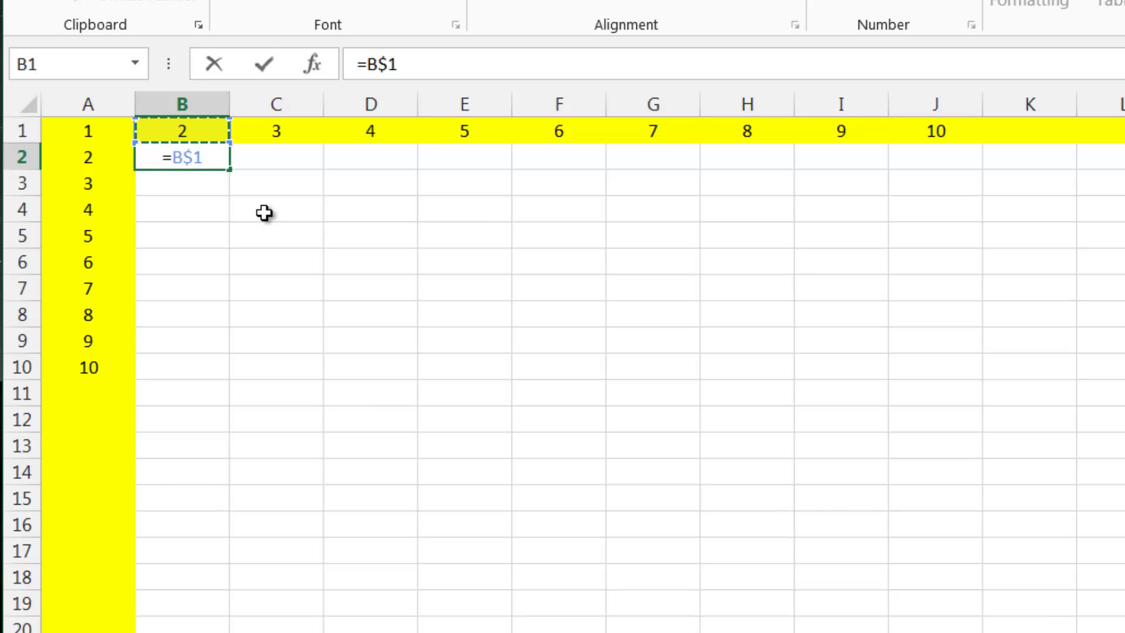
key(F4)
key(F4)
key(F4)
key(F4)
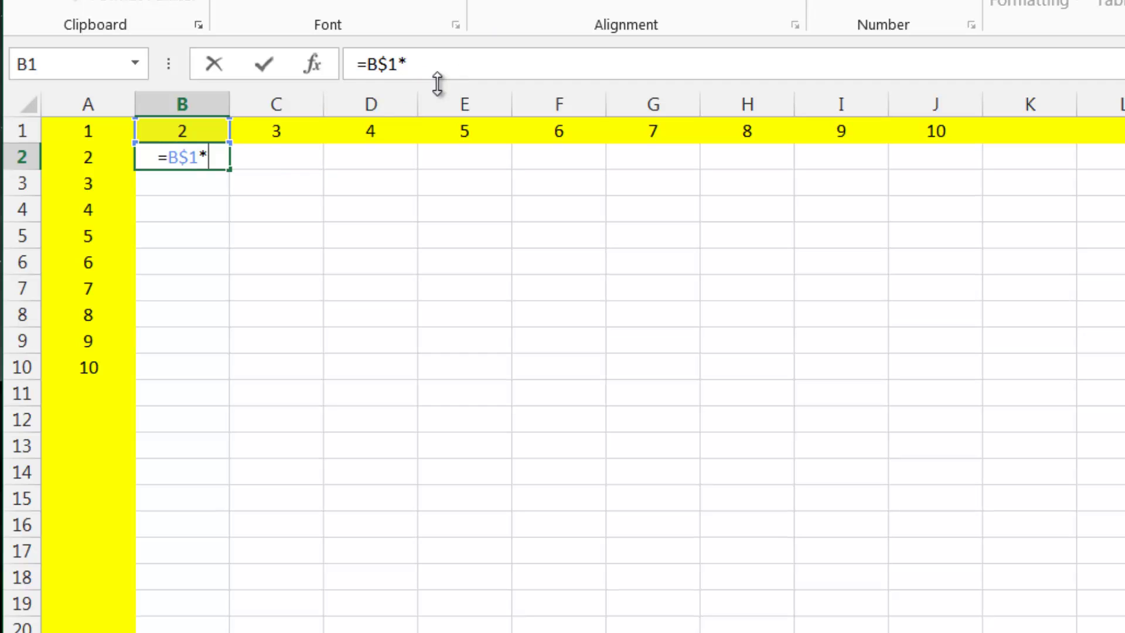
- Complete B2's formula as =B$1*$A2, showing 4, and copy it
text(*)
key(Left)
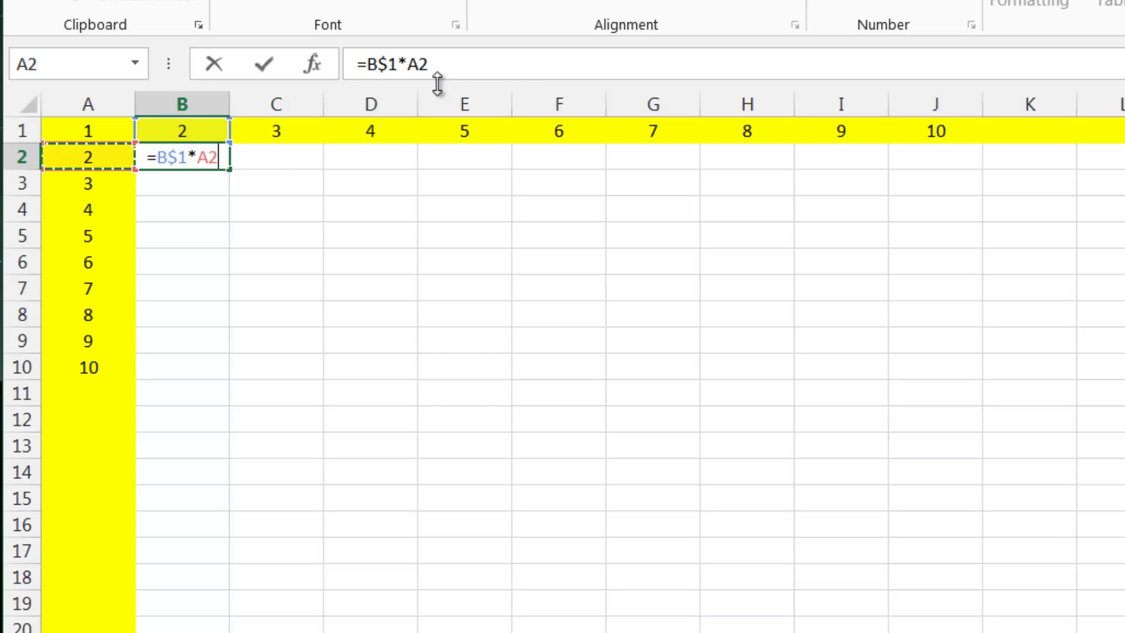
key(F4)
key(F4)
key(F4)
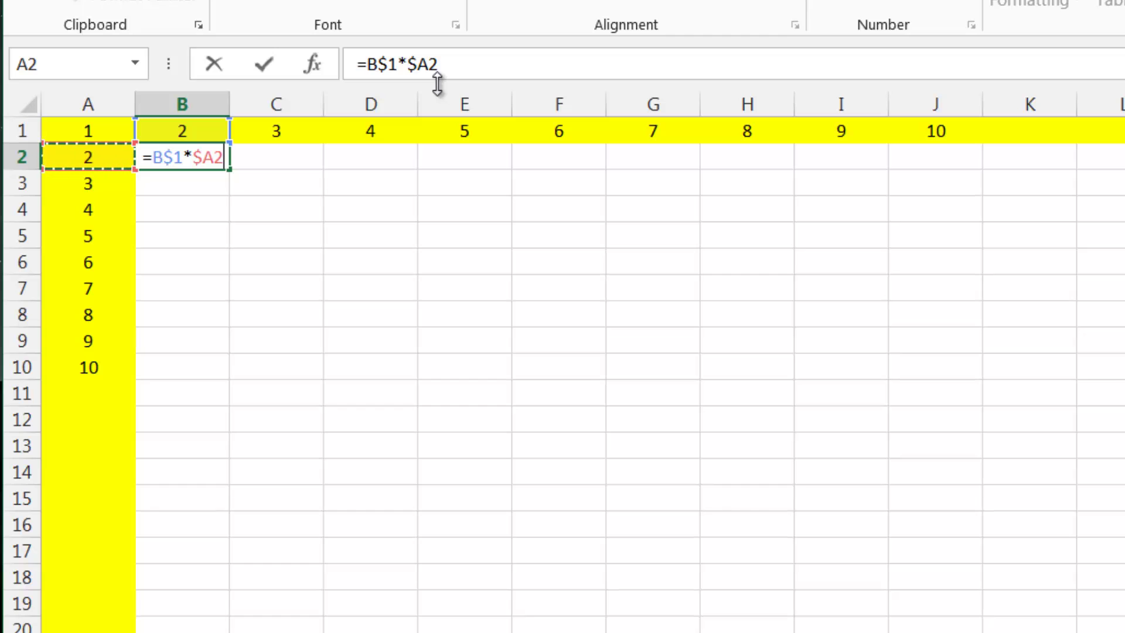
key(Return)
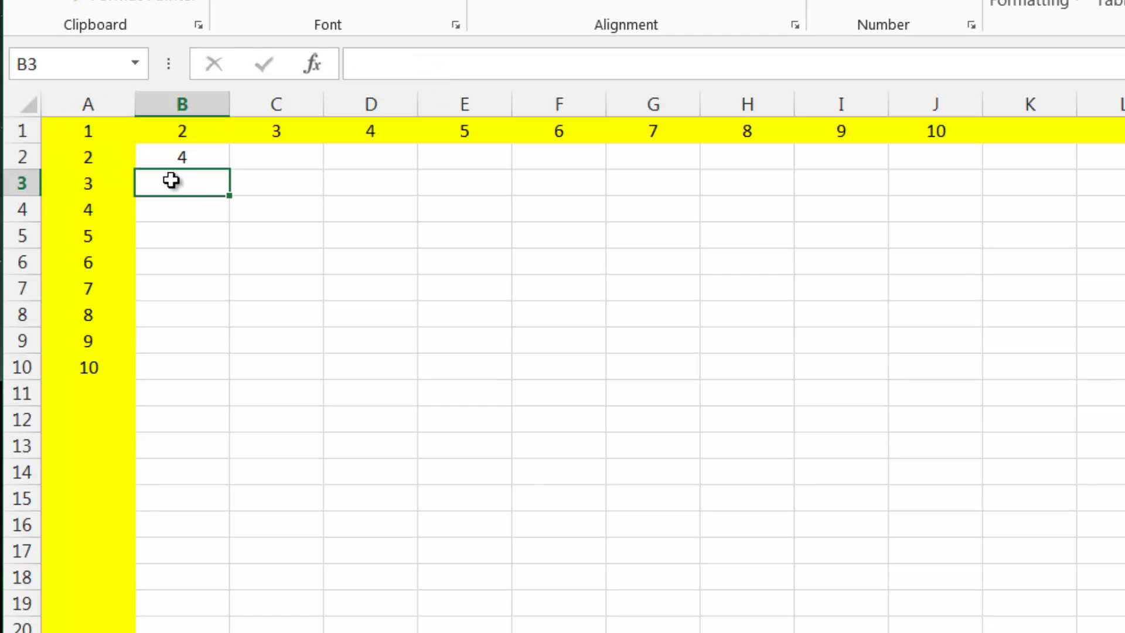
click(183, 154)
key(ctrl+c)
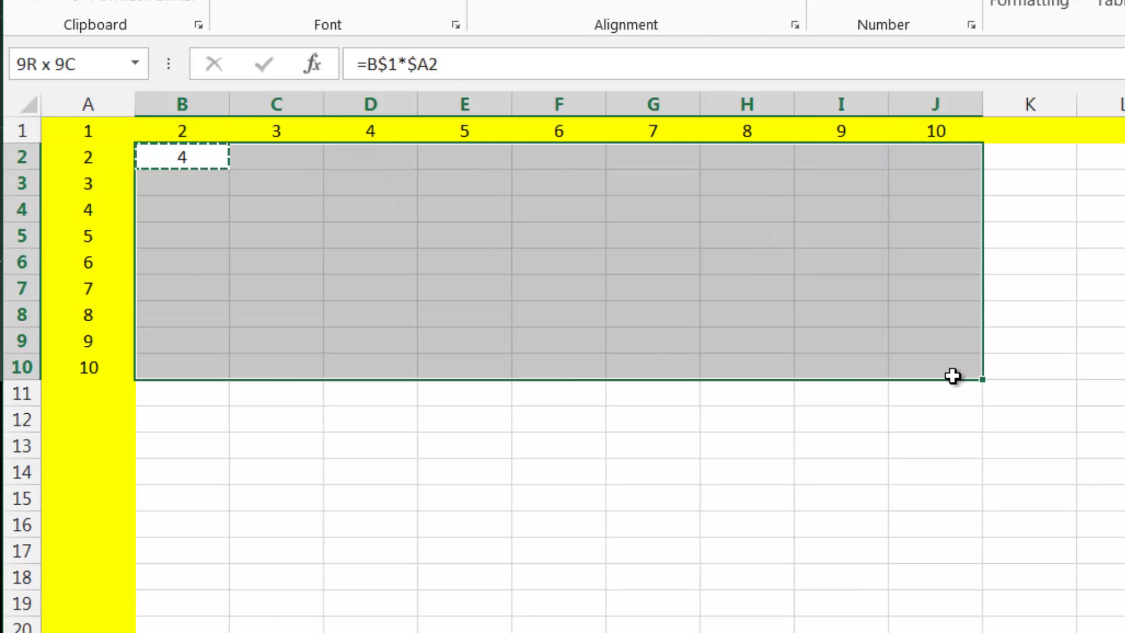